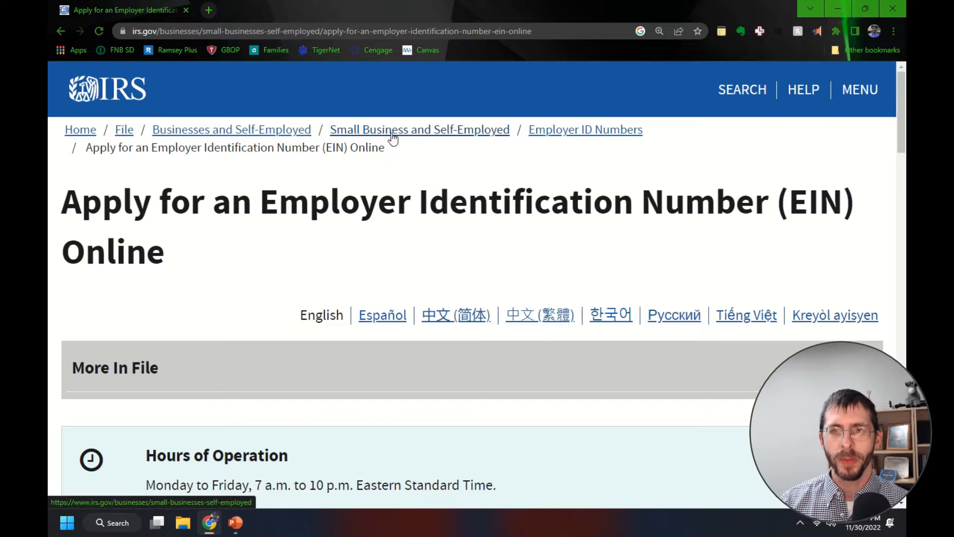
Open the online EIN application from the IRS page and dismiss the authorized-use notice.
{"action": "scroll", "coordinate": [405, 222], "scroll_direction": "down", "scroll_amount": 4}
{"action": "scroll", "coordinate": [407, 226], "scroll_direction": "down", "scroll_amount": 5}
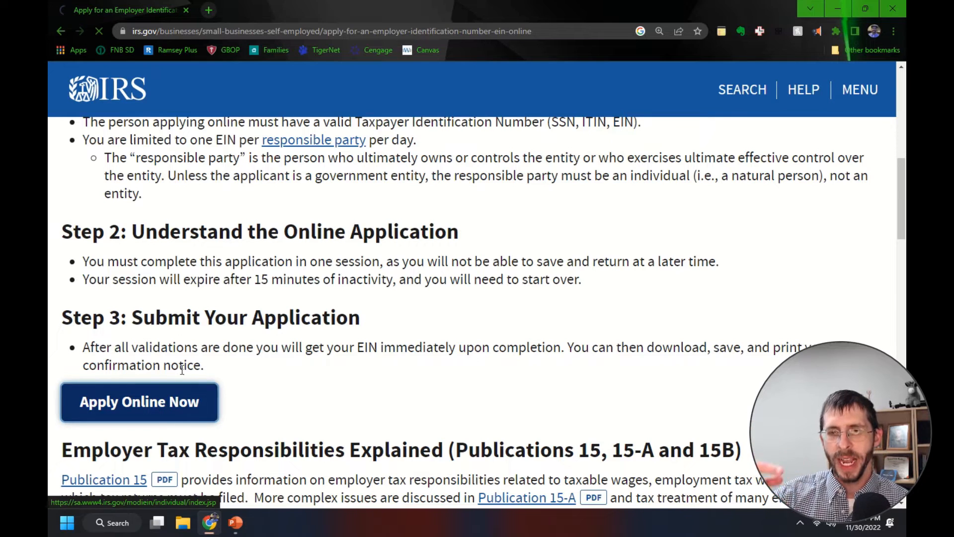
{"action": "left_click", "coordinate": [162, 403]}
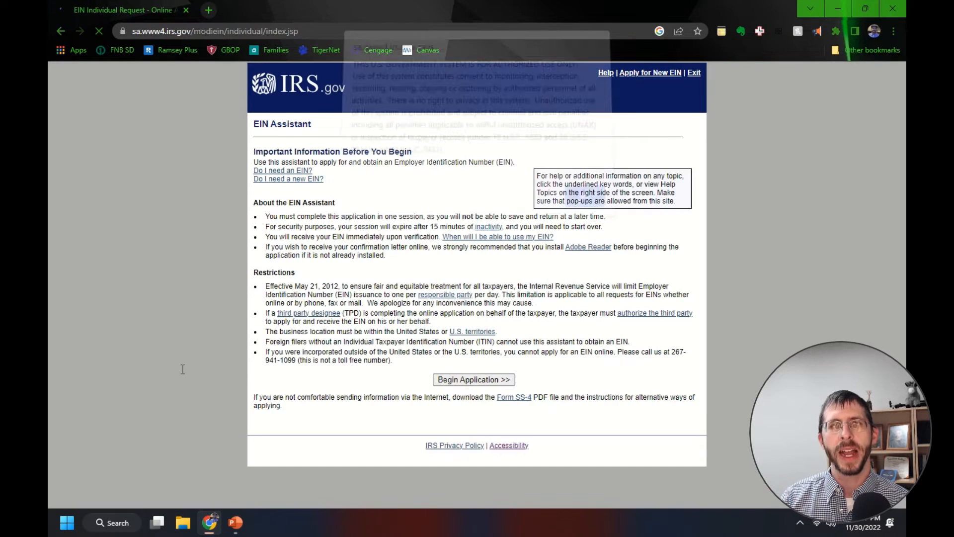
{"action": "left_click", "coordinate": [583, 202]}
Enlarge the EIN Assistant page to 150% and begin the application.
{"action": "key", "text": "ctrl+plus"}
{"action": "key", "text": "ctrl+plus"}
{"action": "key", "text": "ctrl+plus"}
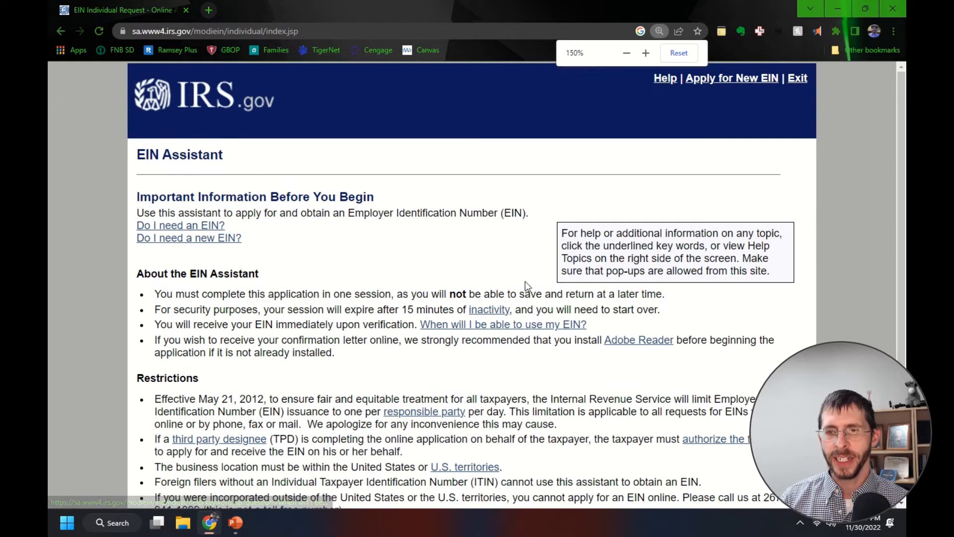
{"action": "scroll", "coordinate": [523, 291], "scroll_direction": "down", "scroll_amount": 2}
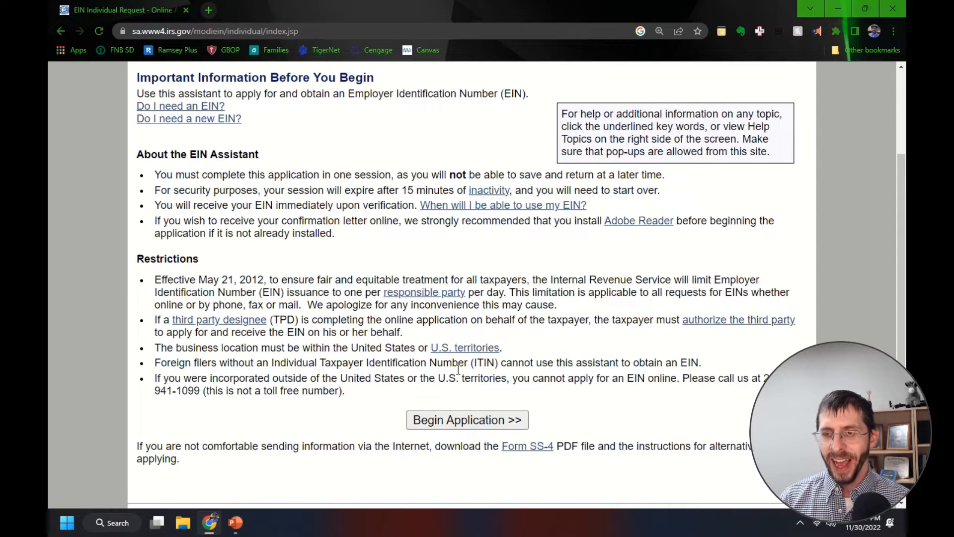
{"action": "left_click", "coordinate": [452, 419]}
Show the additional types, including tax-exempt and governmental organizations, and choose Church as the organization type.
{"action": "scroll", "coordinate": [381, 348], "scroll_direction": "down", "scroll_amount": 1}
{"action": "scroll", "coordinate": [375, 345], "scroll_direction": "down", "scroll_amount": 2}
{"action": "scroll", "coordinate": [375, 346], "scroll_direction": "down", "scroll_amount": 2}
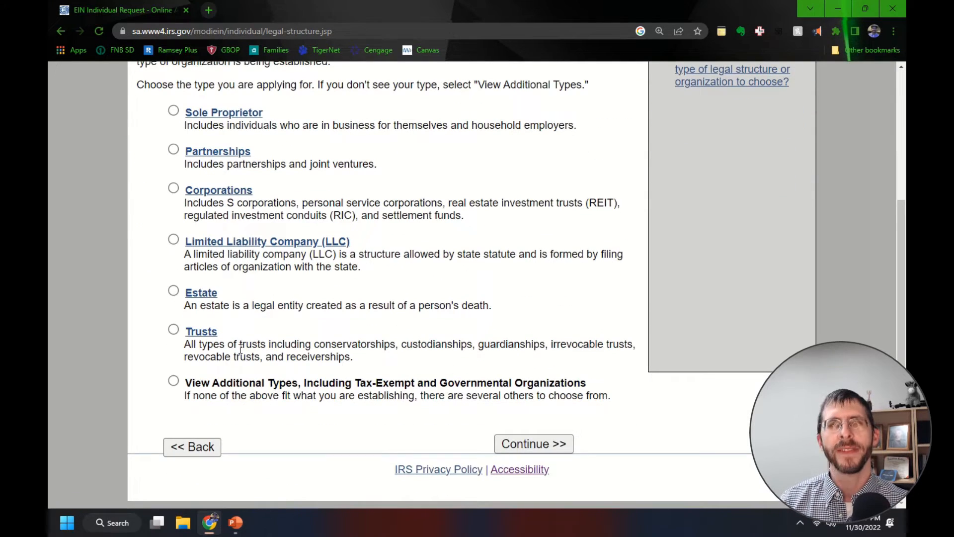
{"action": "left_click", "coordinate": [211, 383]}
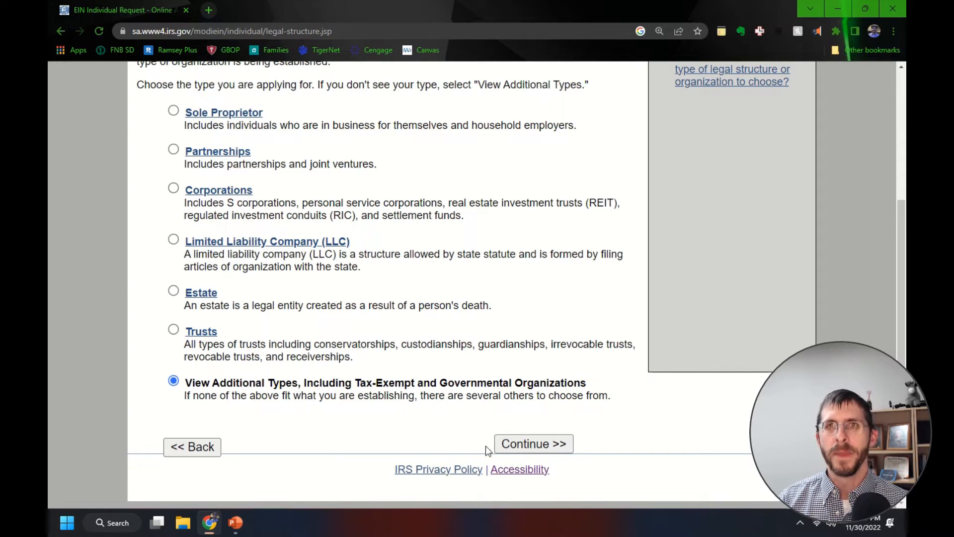
{"action": "left_click", "coordinate": [527, 444]}
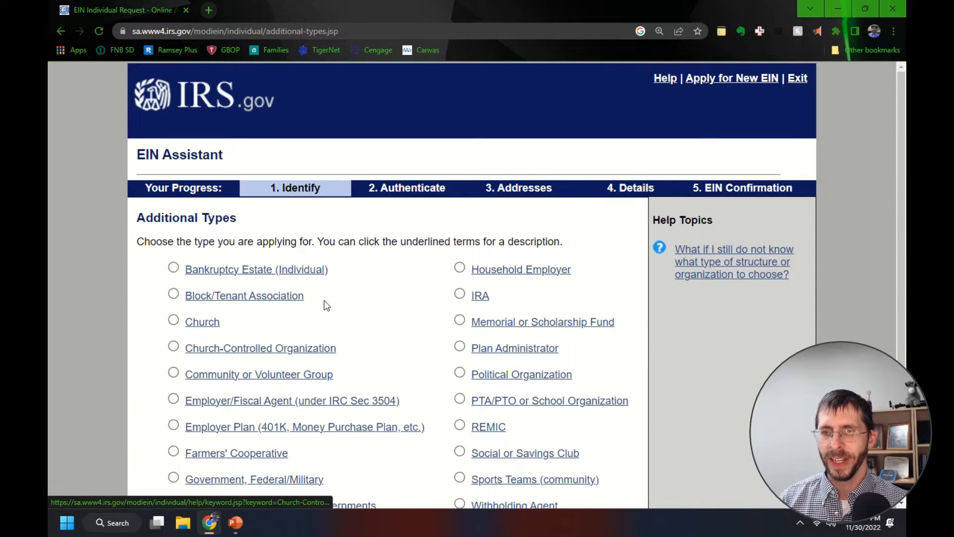
{"action": "scroll", "coordinate": [324, 314], "scroll_direction": "down", "scroll_amount": 2}
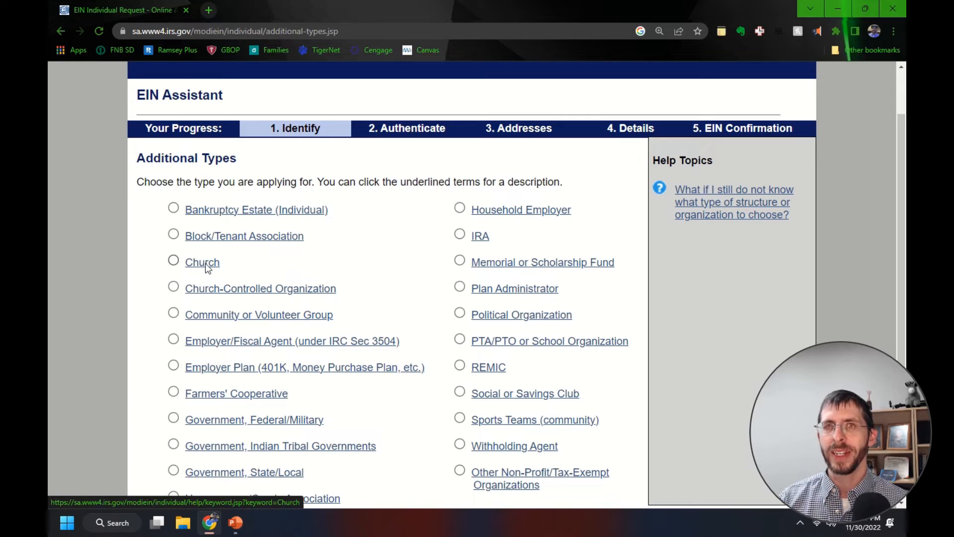
{"action": "left_click", "coordinate": [173, 260]}
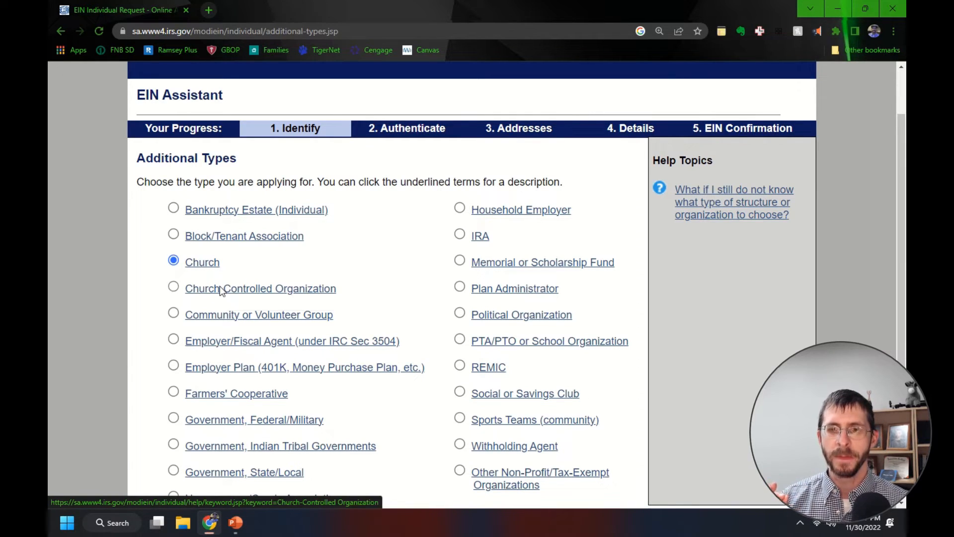
Read the help definitions of Church-Controlled Organization and Church, closing each help window.
{"action": "left_click", "coordinate": [221, 288]}
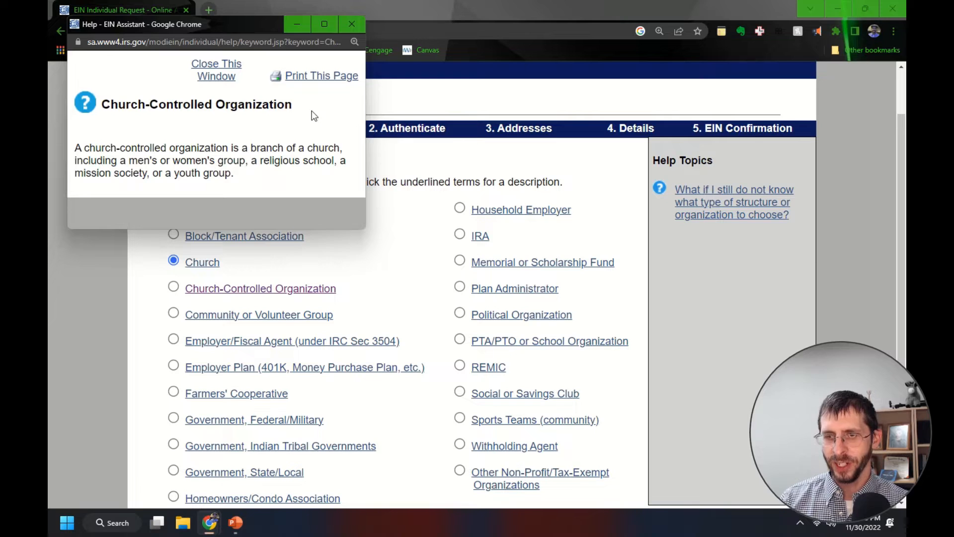
{"action": "left_click", "coordinate": [358, 22]}
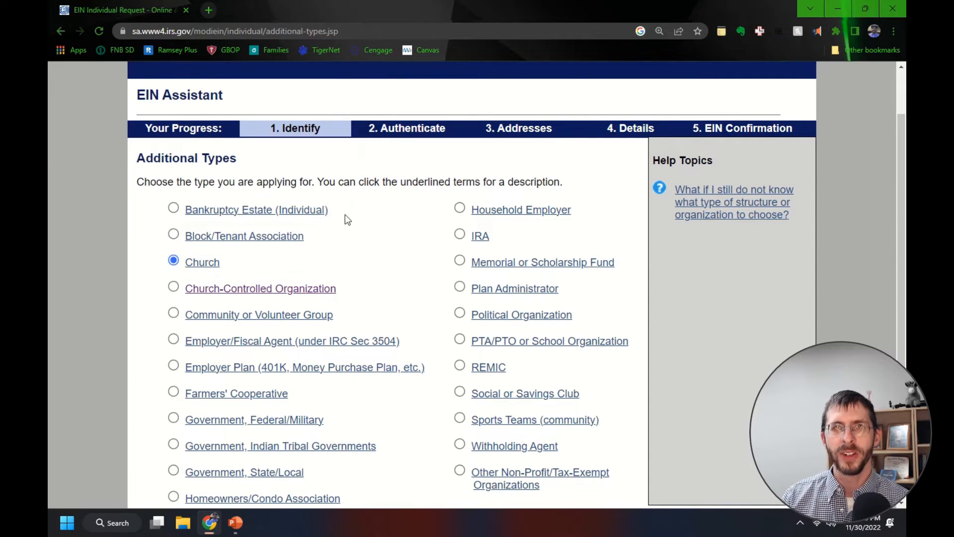
{"action": "left_click", "coordinate": [202, 262]}
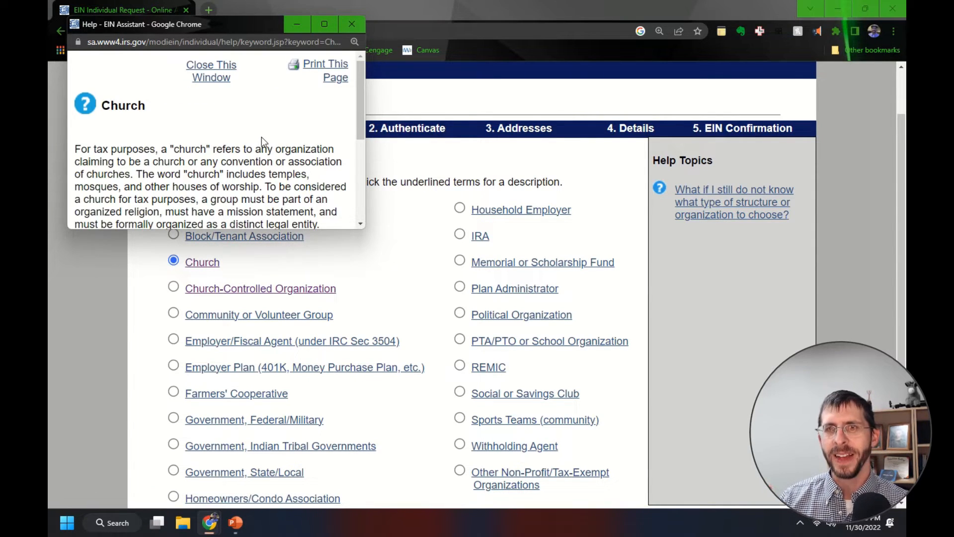
{"action": "scroll", "coordinate": [263, 138], "scroll_direction": "down", "scroll_amount": 2}
{"action": "scroll", "coordinate": [280, 153], "scroll_direction": "down", "scroll_amount": 1}
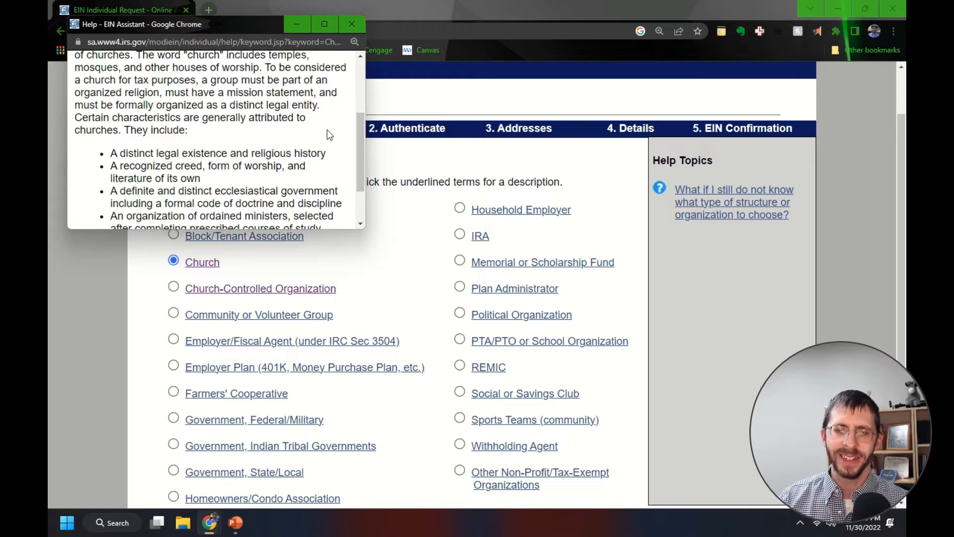
{"action": "left_click_drag", "start_coordinate": [360, 131], "coordinate": [365, 170]}
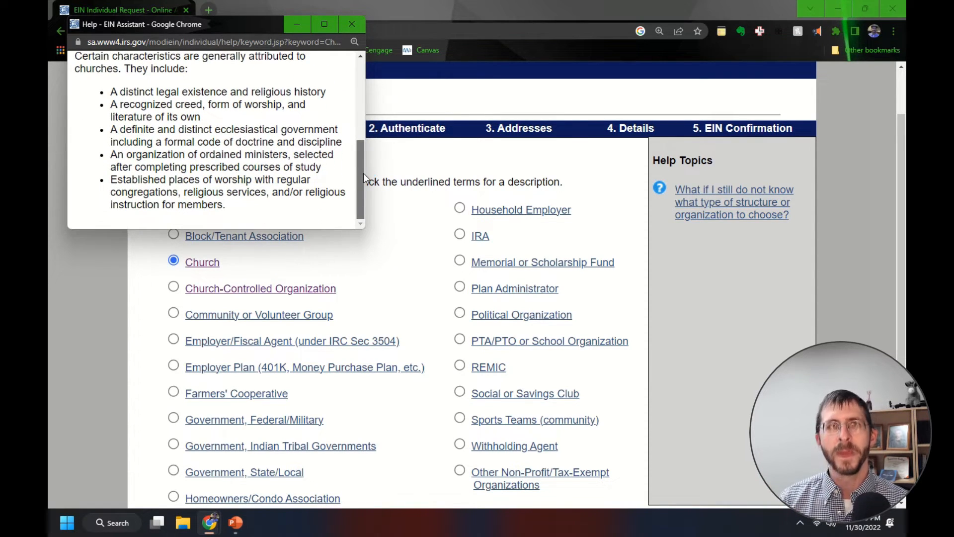
{"action": "scroll", "coordinate": [343, 144], "scroll_direction": "up", "scroll_amount": 2}
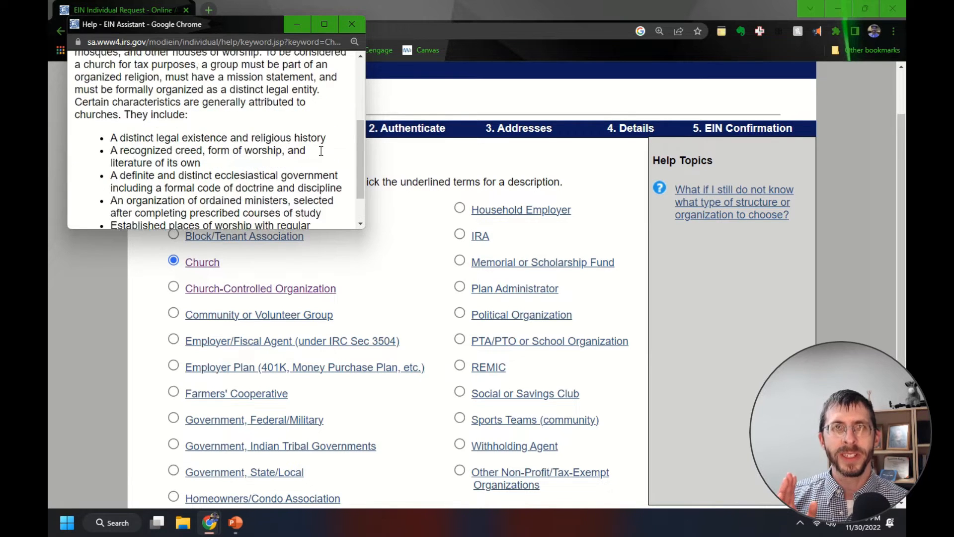
{"action": "left_click", "coordinate": [352, 25]}
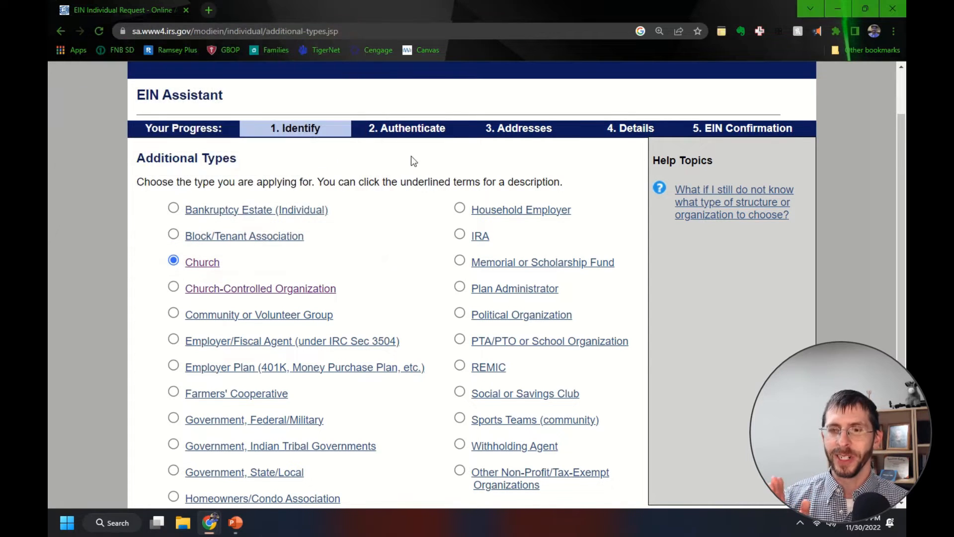
Submit Church as the organization type and confirm it as the structure applying for an EIN.
{"action": "scroll", "coordinate": [425, 193], "scroll_direction": "down", "scroll_amount": 1}
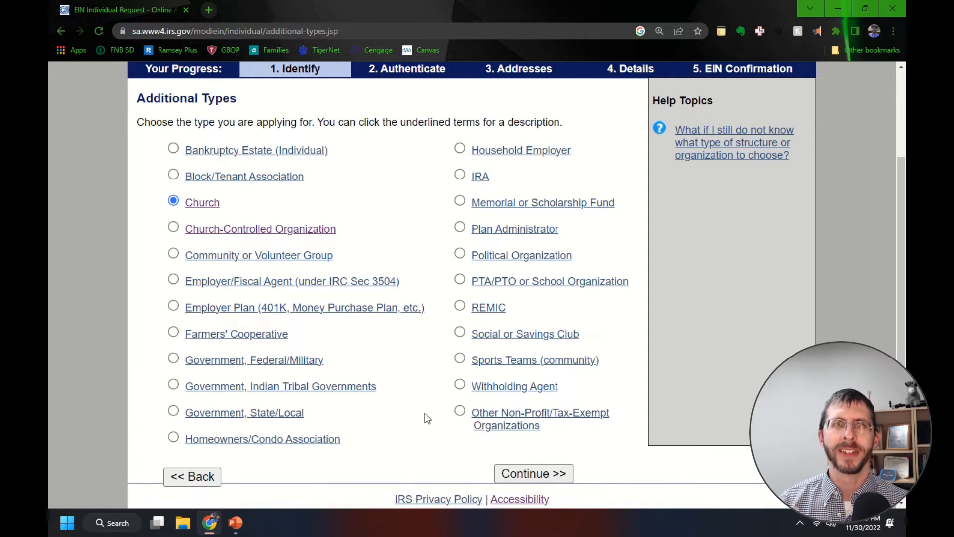
{"action": "left_click", "coordinate": [542, 474]}
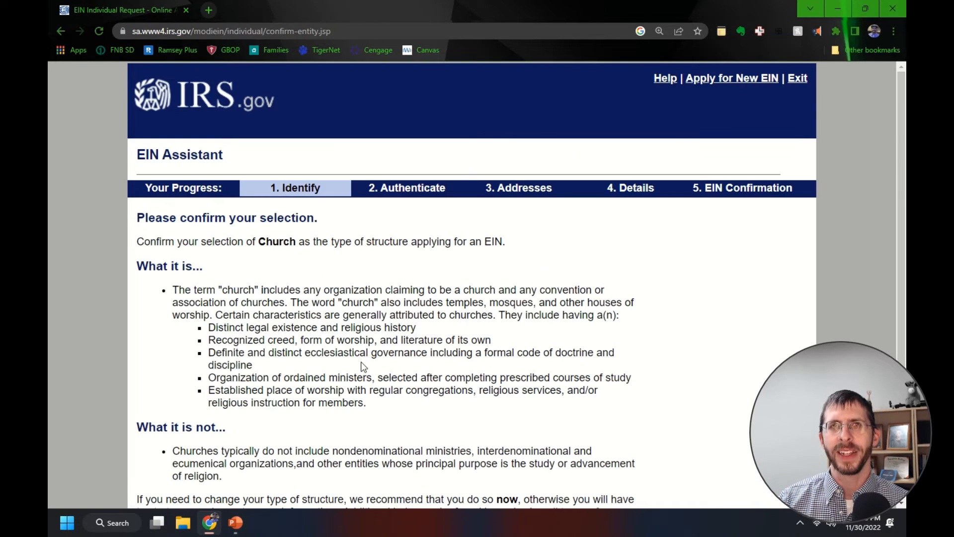
{"action": "scroll", "coordinate": [358, 353], "scroll_direction": "down", "scroll_amount": 1}
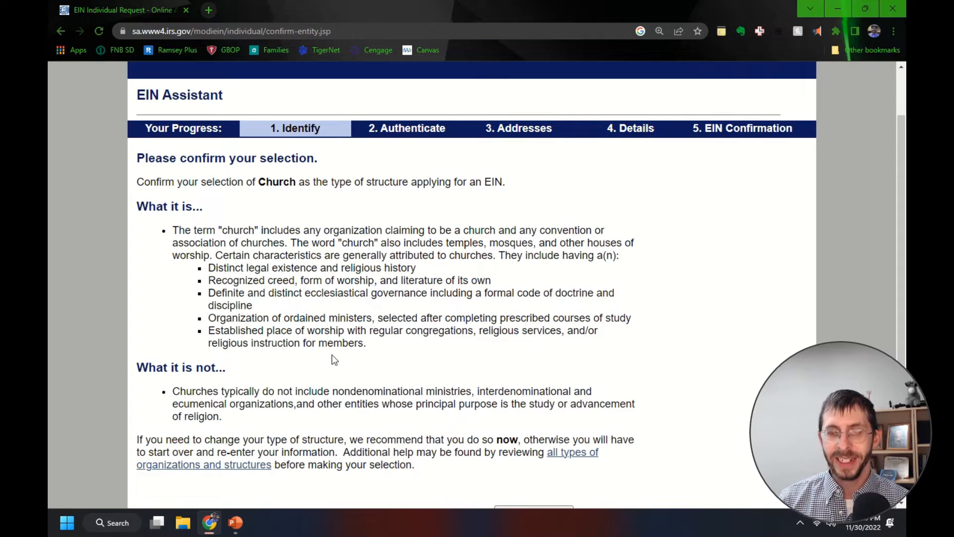
{"action": "scroll", "coordinate": [375, 342], "scroll_direction": "down", "scroll_amount": 1}
{"action": "left_click", "coordinate": [530, 445]}
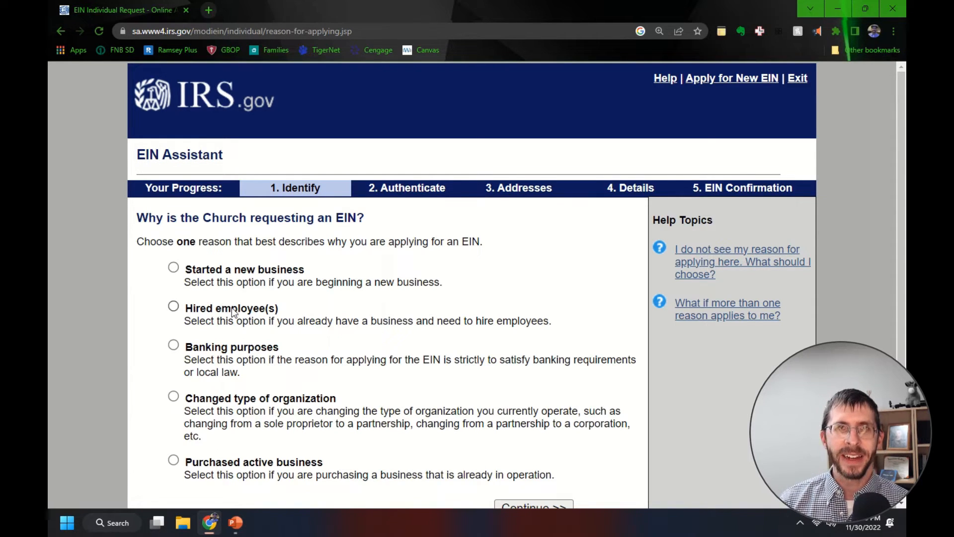
Give "Started a new business" as the church's reason for requesting an EIN and continue.
{"action": "scroll", "coordinate": [236, 312], "scroll_direction": "down", "scroll_amount": 1}
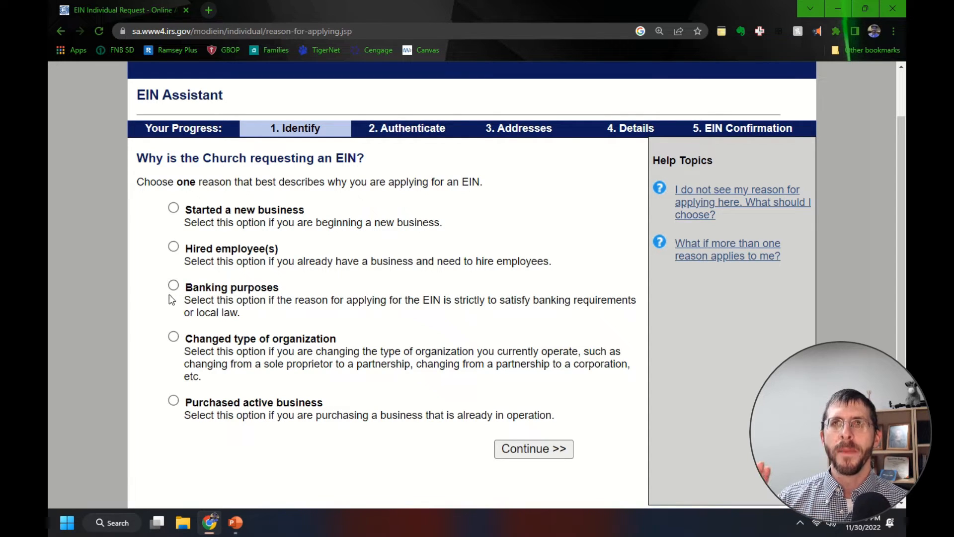
{"action": "left_click", "coordinate": [174, 208]}
{"action": "left_click", "coordinate": [542, 457]}
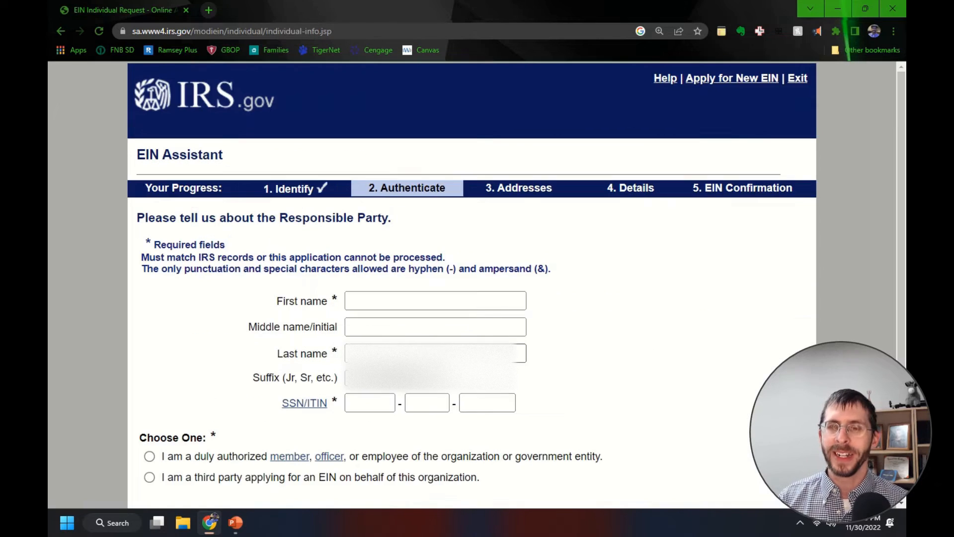
Enter the responsible party's first name, middle initial and last name, leaving the suffix unselected.
{"action": "scroll", "coordinate": [357, 266], "scroll_direction": "down", "scroll_amount": 1}
{"action": "left_click", "coordinate": [367, 249]}
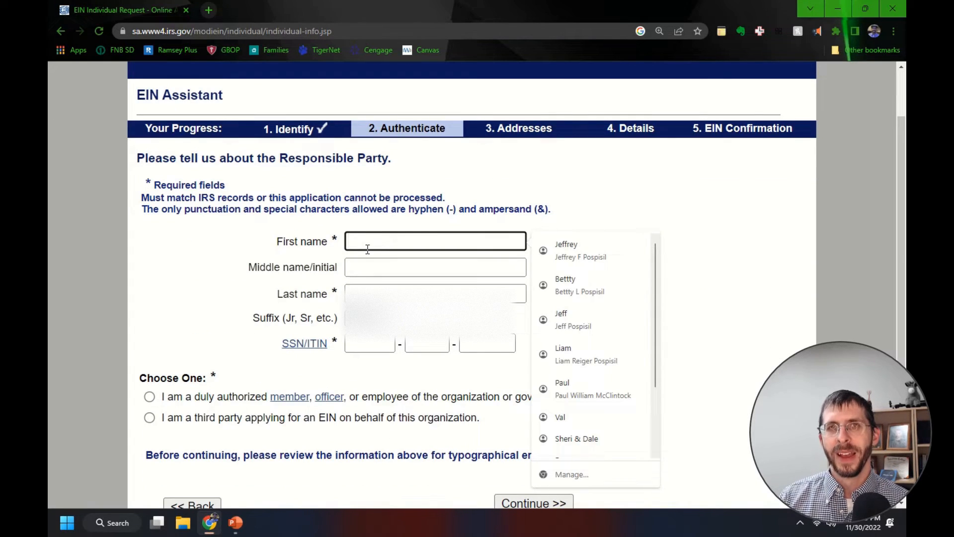
{"action": "type", "text": "Jeffrey"}
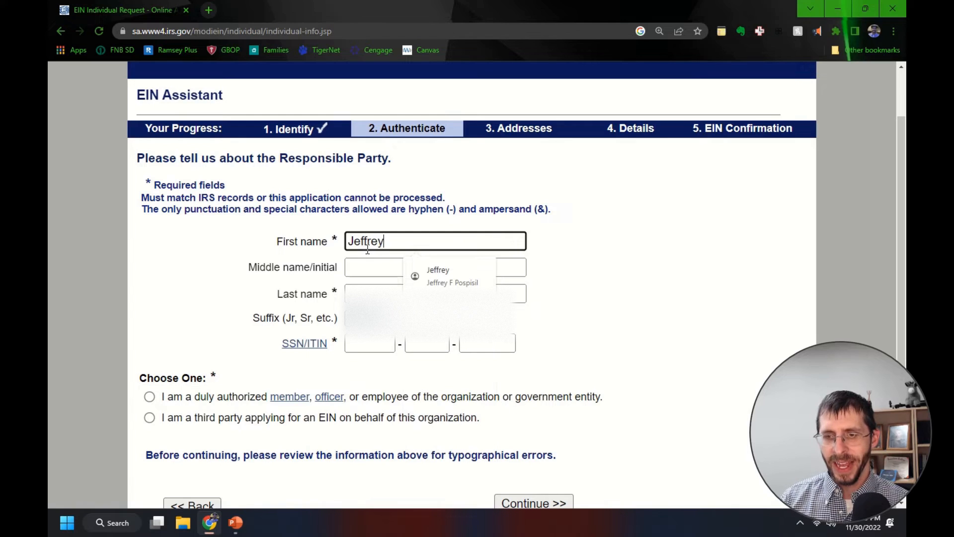
{"action": "key", "text": "Tab"}
{"action": "type", "text": "F"}
{"action": "key", "text": "Tab"}
{"action": "key", "text": "Down"}
{"action": "key", "text": "Down"}
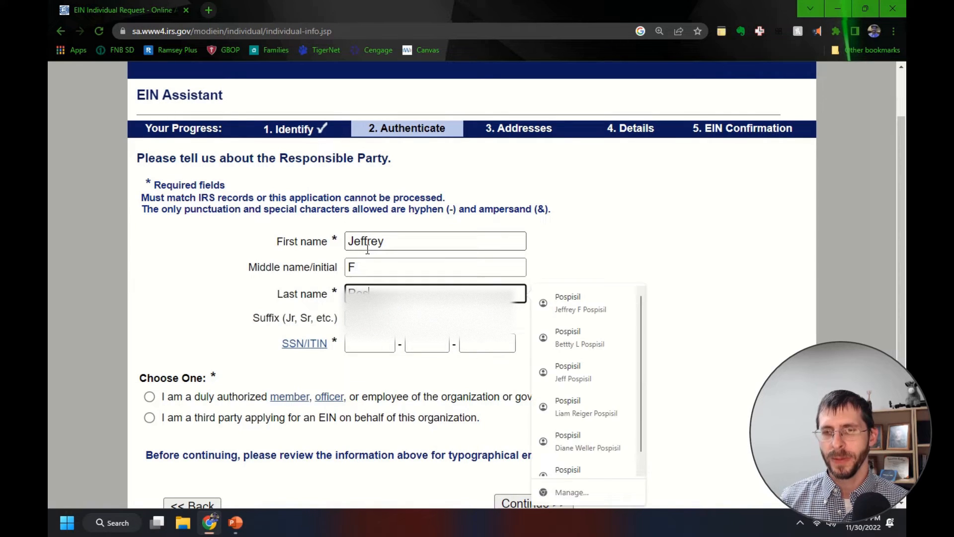
{"action": "key", "text": "Tab"}
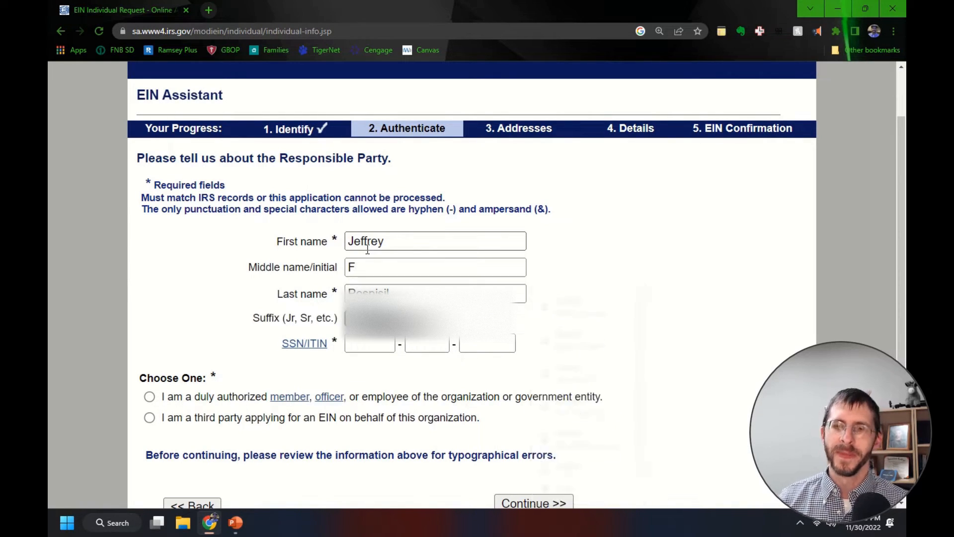
Enter the responsible party's SSN/ITIN and submit the form as a duly authorized member, officer, or employee of the organization.
{"action": "key", "text": "Tab"}
{"action": "scroll", "coordinate": [547, 358], "scroll_direction": "down", "scroll_amount": 1}
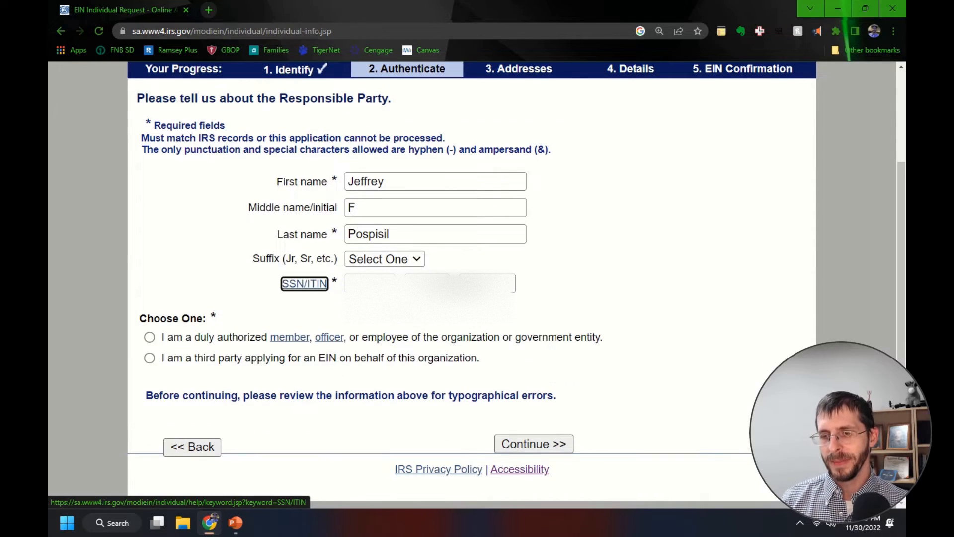
{"action": "key", "text": "Tab"}
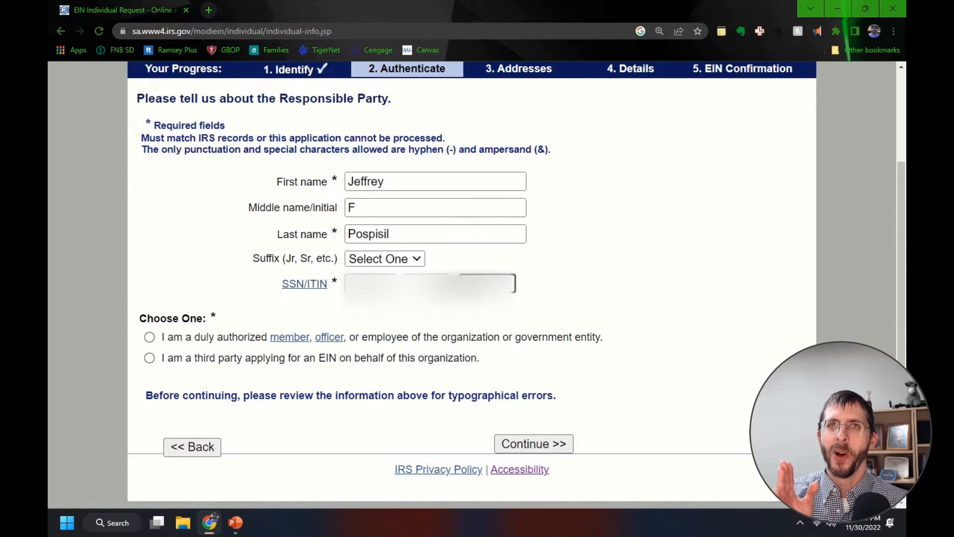
{"action": "key", "text": "shift+Tab"}
{"action": "key", "text": "Tab"}
{"action": "key", "text": "Tab"}
{"action": "key", "text": "shift+Tab"}
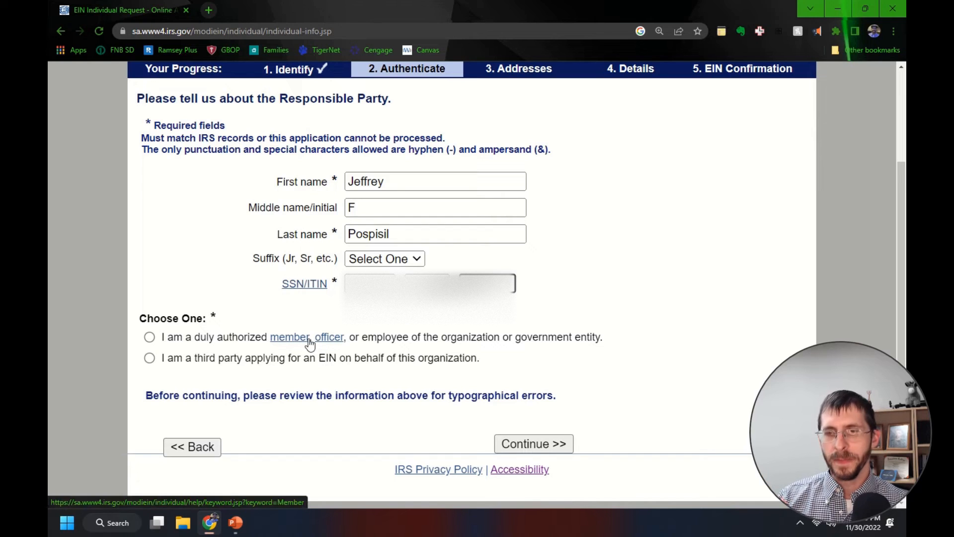
{"action": "left_click", "coordinate": [149, 338]}
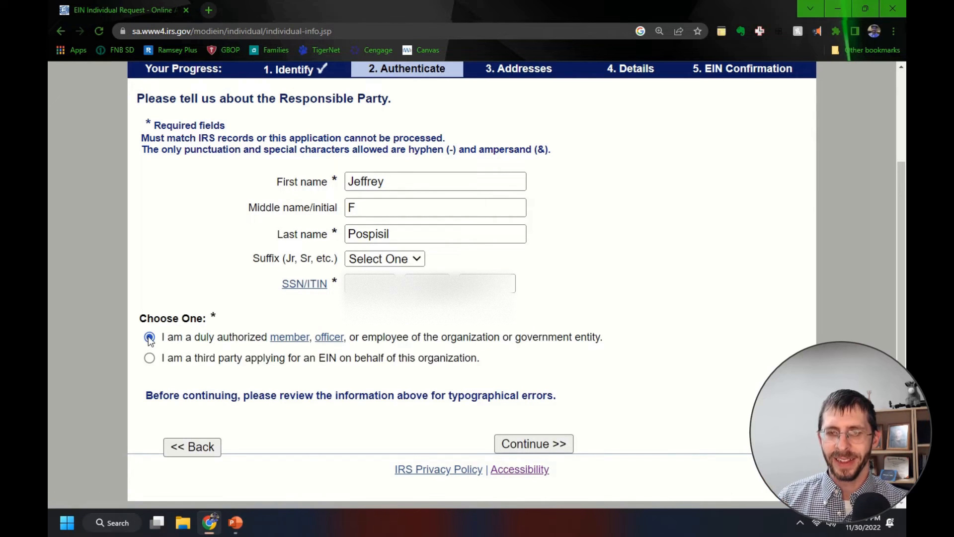
{"action": "left_click", "coordinate": [525, 444]}
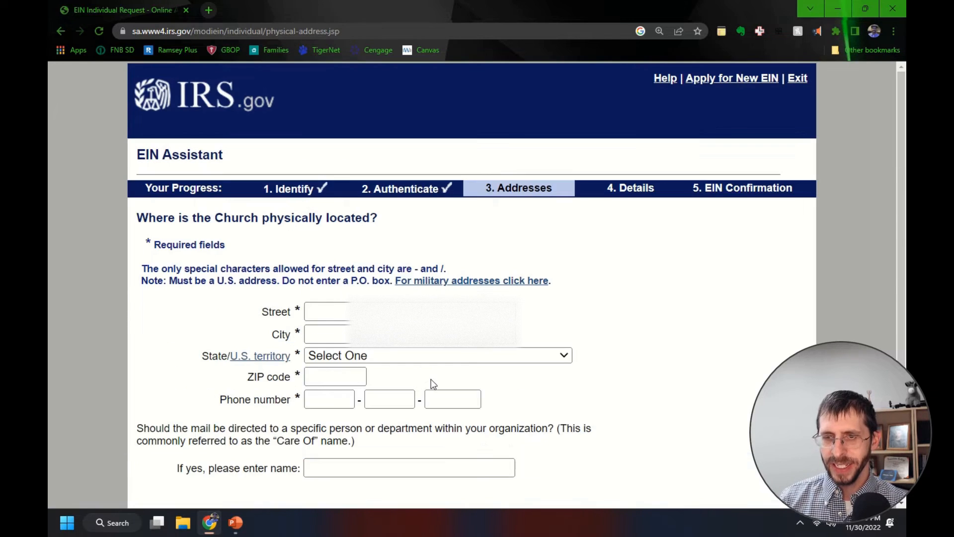
Fill in the church's physical address and phone number from a saved autofill entry, and clear the "Care Of" name.
{"action": "left_click", "coordinate": [325, 311]}
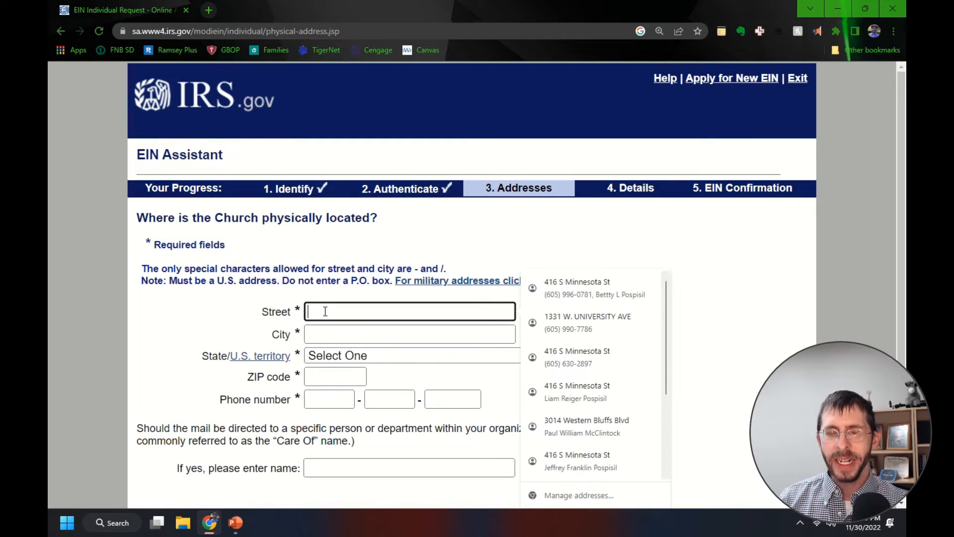
{"action": "left_click", "coordinate": [601, 284]}
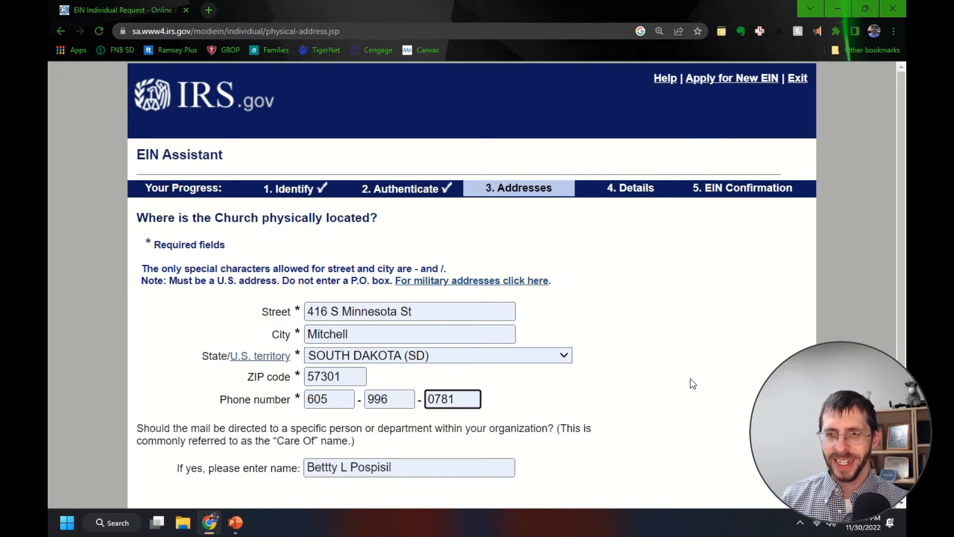
{"action": "left_click_drag", "start_coordinate": [409, 467], "coordinate": [273, 473]}
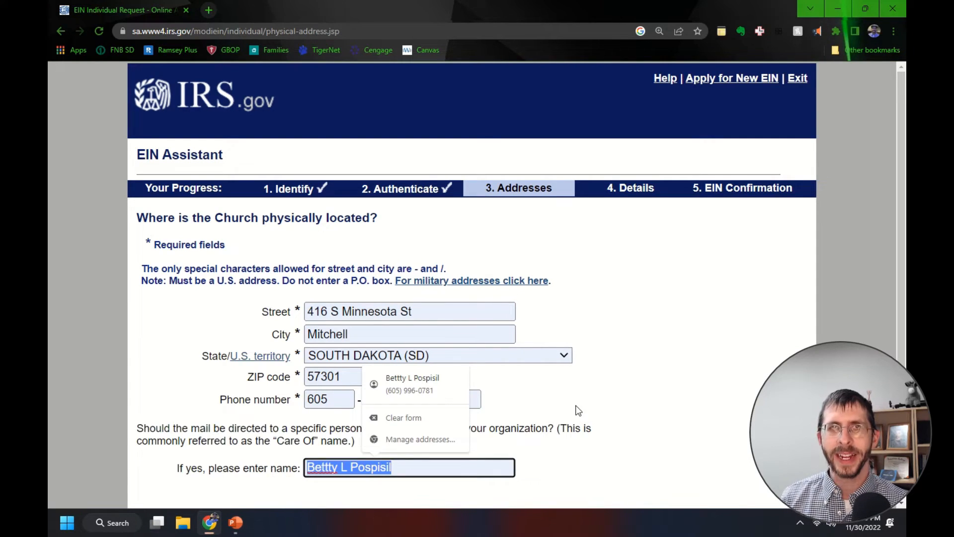
{"action": "key", "text": "BackSpace"}
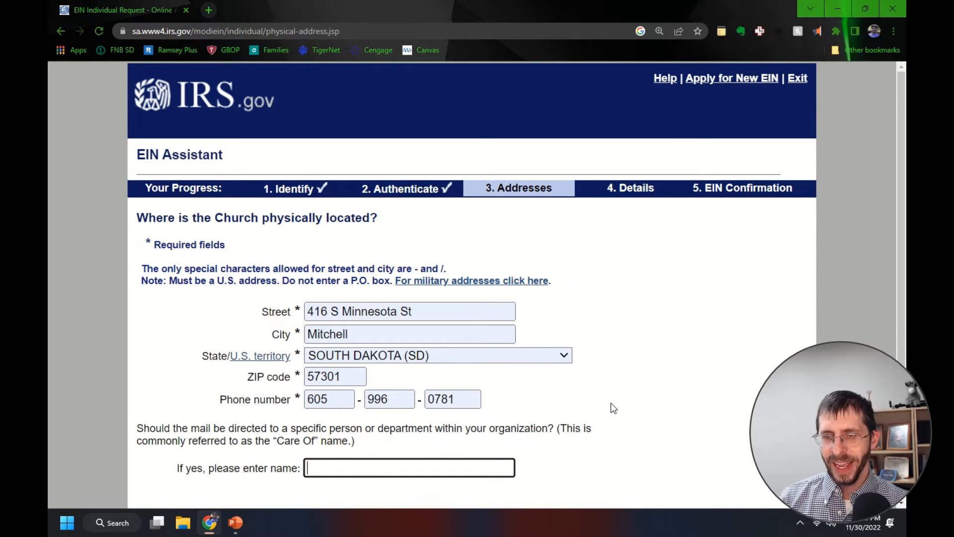
Review the address details, keep No for a different mailing address, continue, and decline the browser's offer to update the saved address.
{"action": "scroll", "coordinate": [617, 403], "scroll_direction": "down", "scroll_amount": 3}
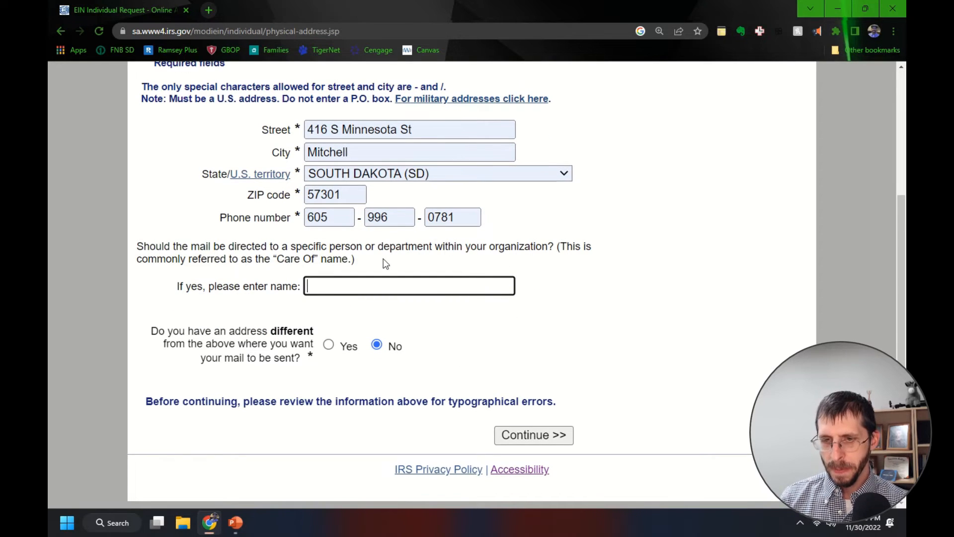
{"action": "scroll", "coordinate": [300, 248], "scroll_direction": "up", "scroll_amount": 2}
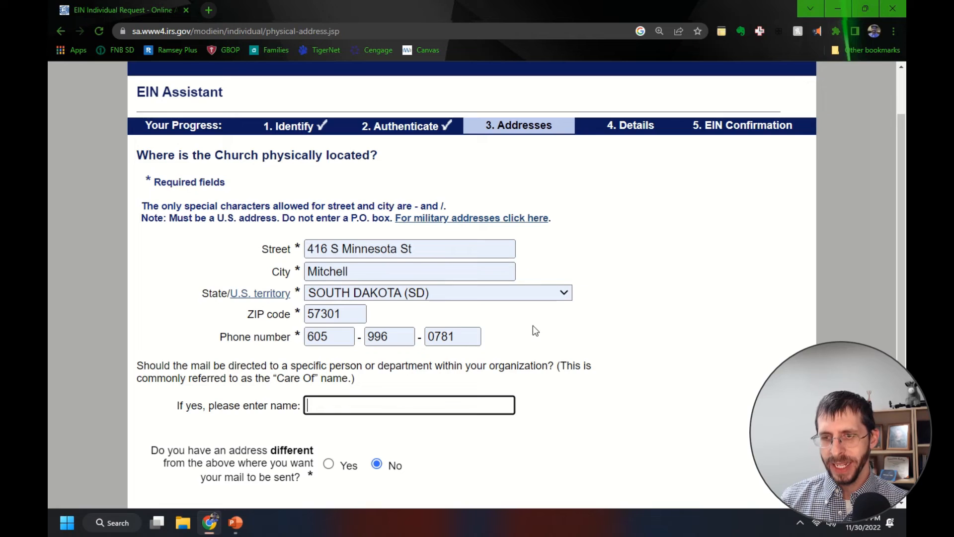
{"action": "scroll", "coordinate": [543, 326], "scroll_direction": "down", "scroll_amount": 1}
{"action": "scroll", "coordinate": [543, 326], "scroll_direction": "down", "scroll_amount": 2}
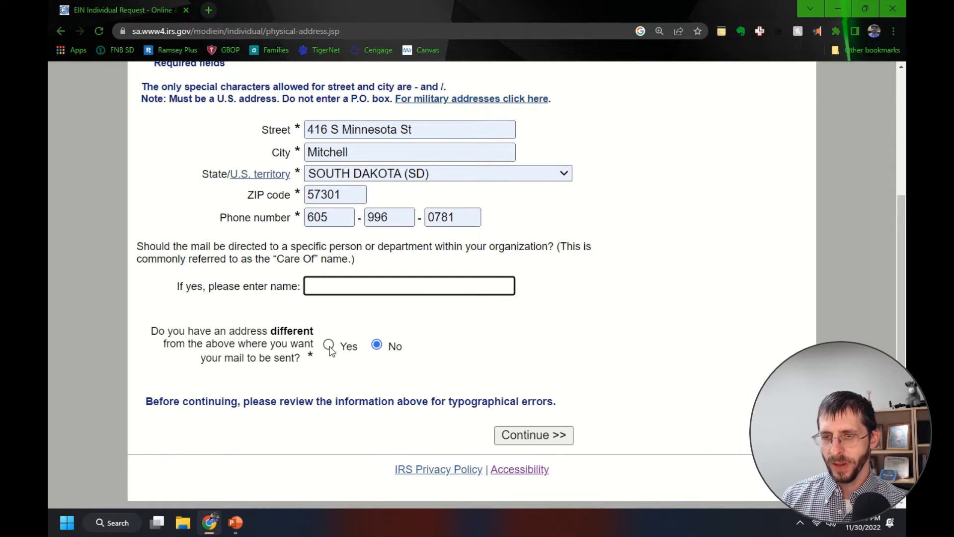
{"action": "left_click", "coordinate": [533, 435]}
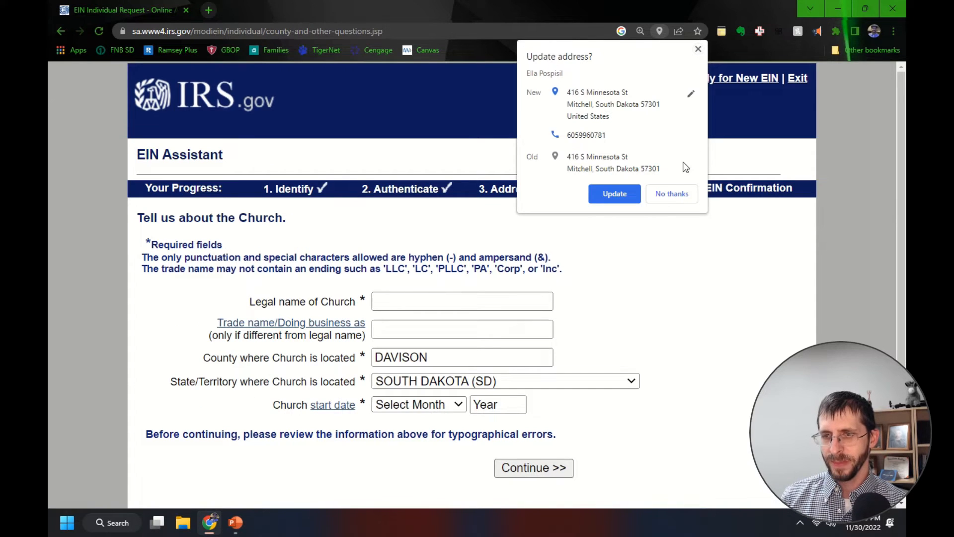
{"action": "left_click", "coordinate": [671, 201]}
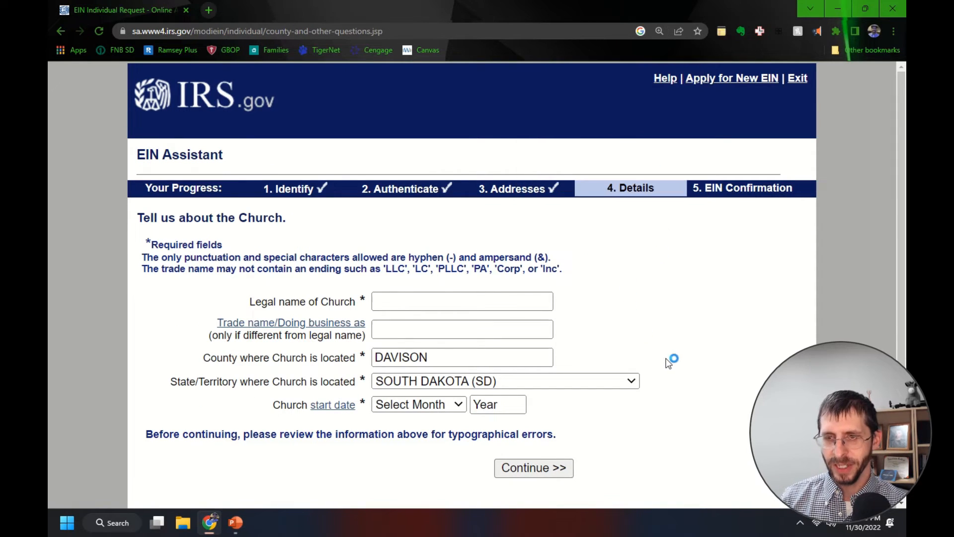
Enter "Jesus Christ Church" as the legal name with a start date of January 2023, and continue.
{"action": "left_click", "coordinate": [409, 300]}
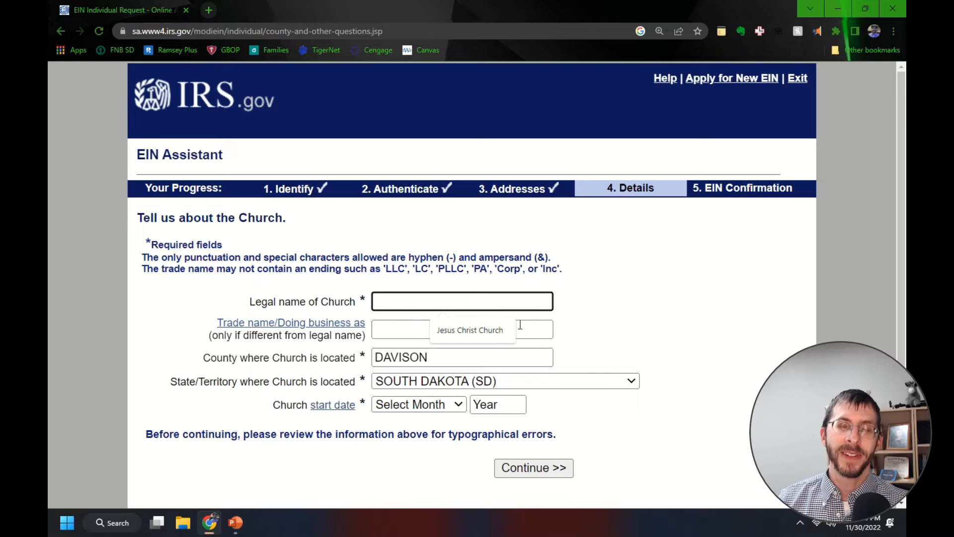
{"action": "left_click", "coordinate": [477, 330]}
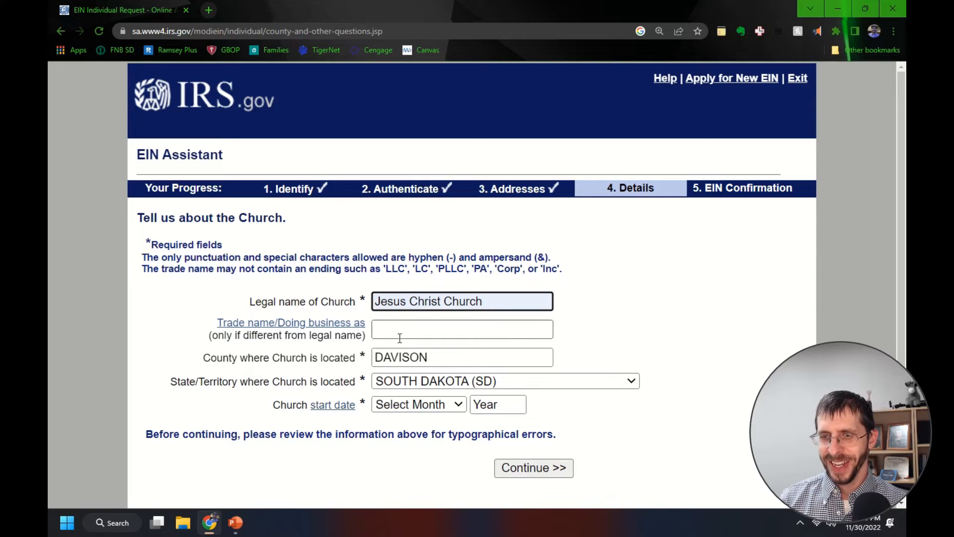
{"action": "left_click", "coordinate": [417, 404]}
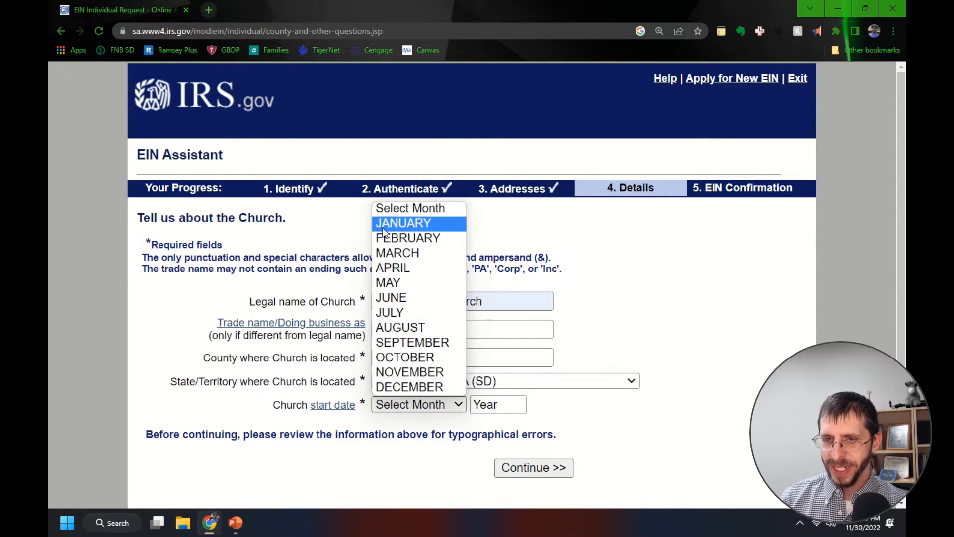
{"action": "left_click", "coordinate": [386, 224]}
{"action": "left_click", "coordinate": [487, 403]}
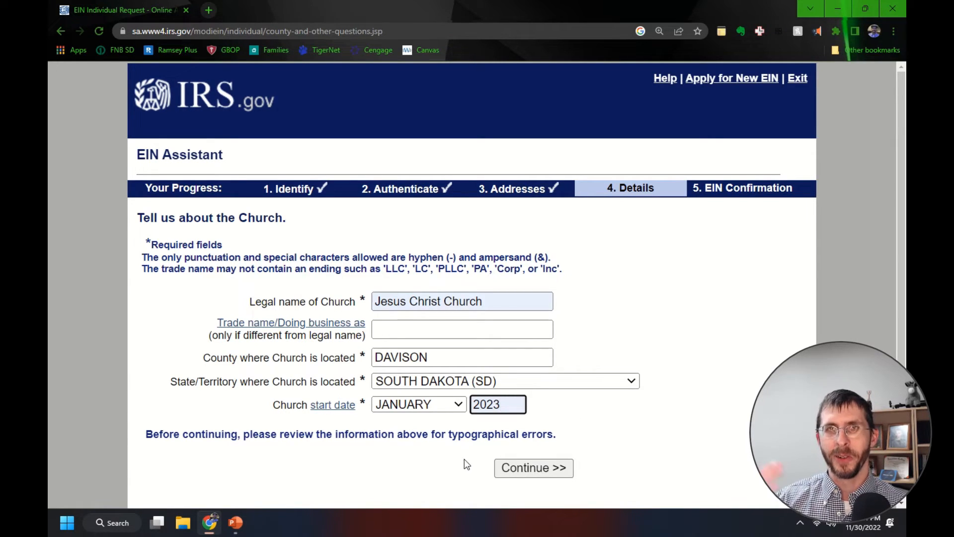
{"action": "left_click", "coordinate": [519, 472]}
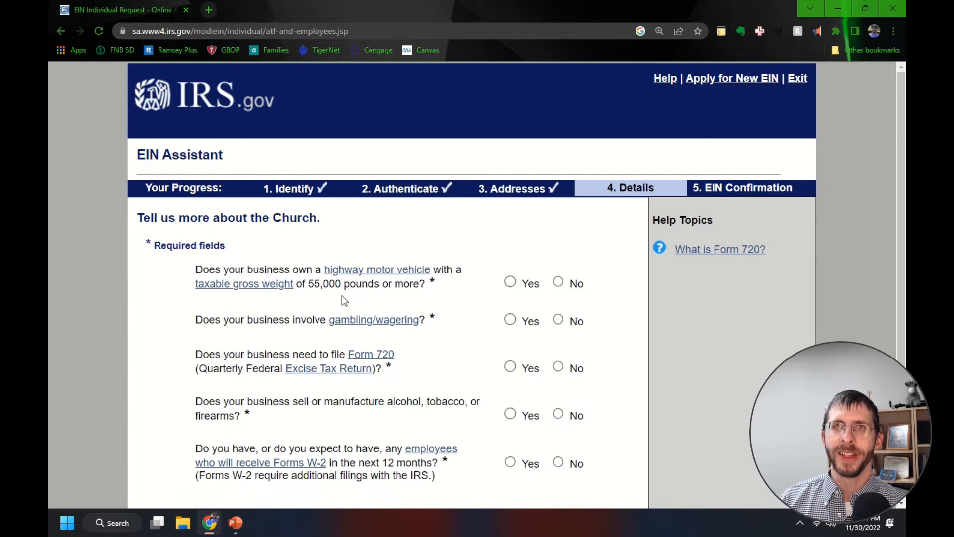
Answer No to the highway vehicle, gambling, Form 720 and alcohol/tobacco/firearms questions, Yes to W-2 employees, and continue.
{"action": "left_click", "coordinate": [559, 282]}
{"action": "left_click", "coordinate": [558, 322]}
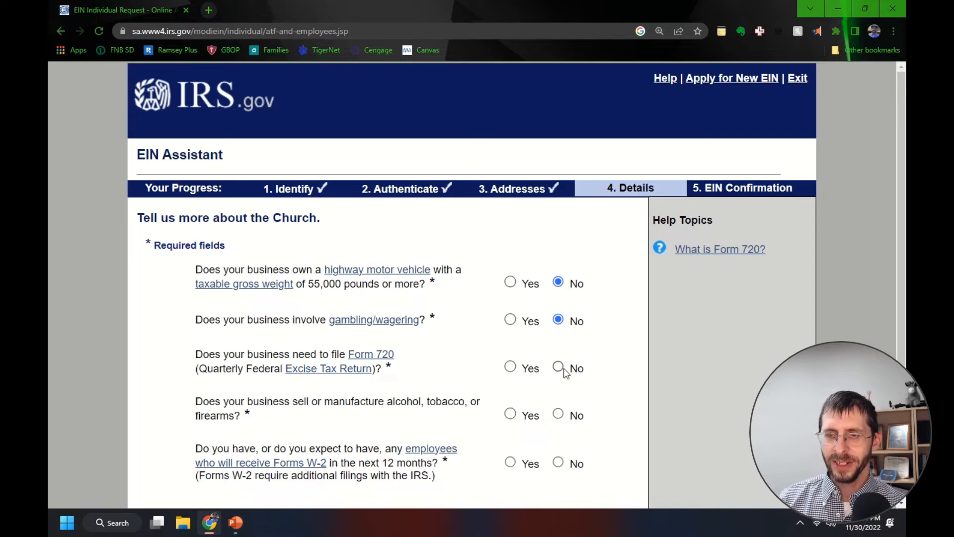
{"action": "left_click", "coordinate": [558, 368]}
{"action": "scroll", "coordinate": [551, 382], "scroll_direction": "down", "scroll_amount": 3}
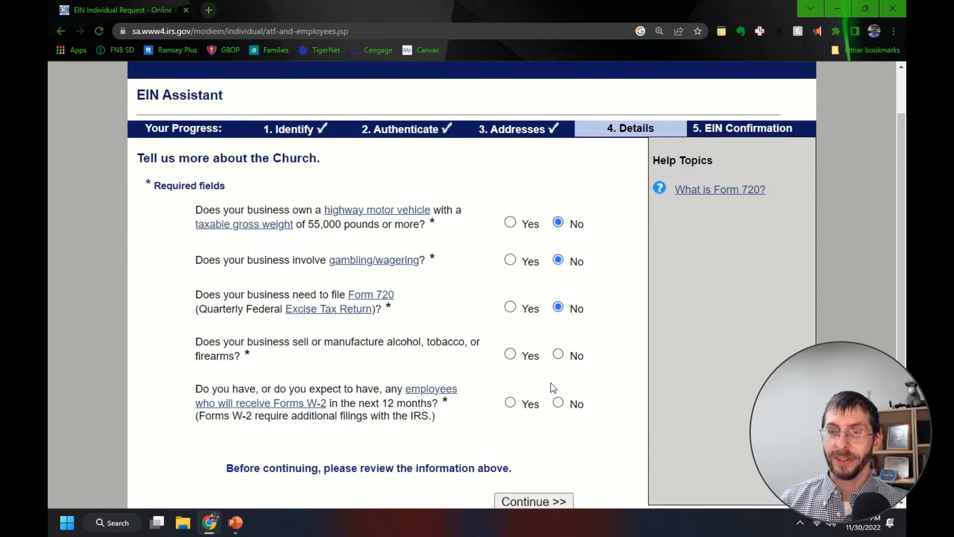
{"action": "left_click", "coordinate": [558, 295]}
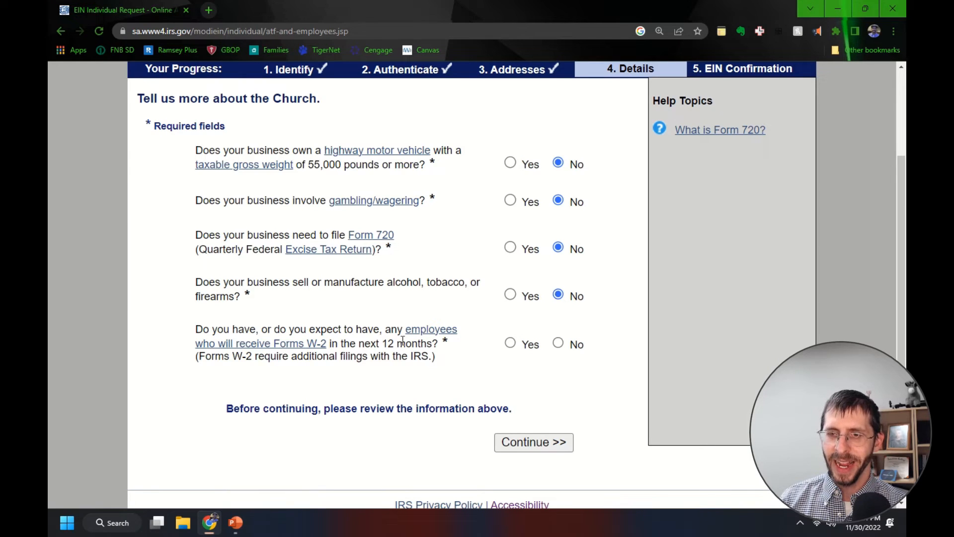
{"action": "left_click", "coordinate": [510, 343]}
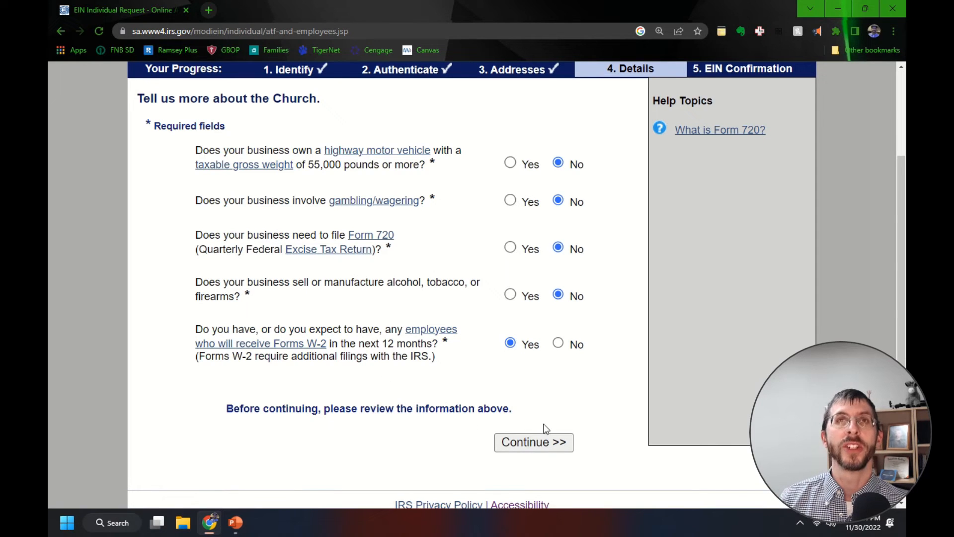
{"action": "left_click", "coordinate": [549, 444]}
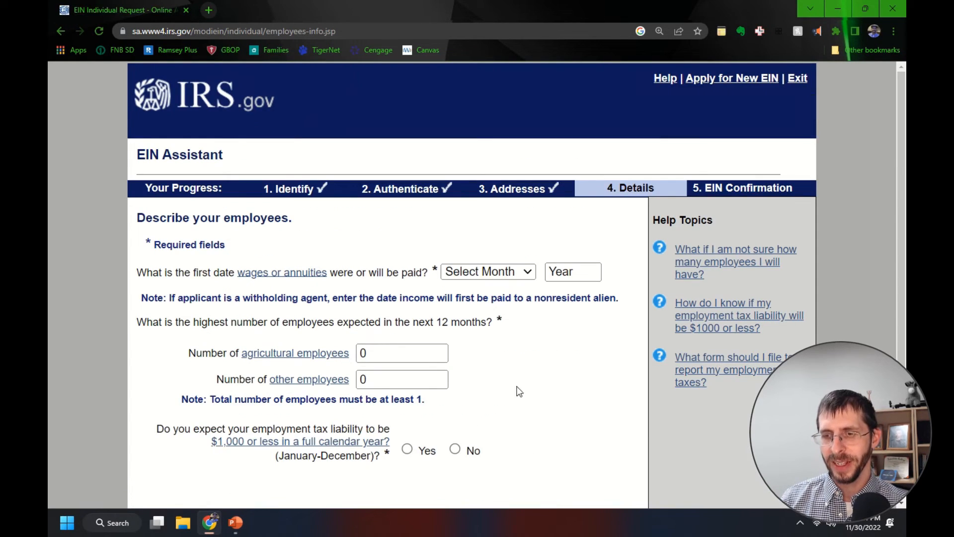
Set the first wage payment date to January 2023 and the number of other employees to 2.
{"action": "left_click", "coordinate": [502, 274]}
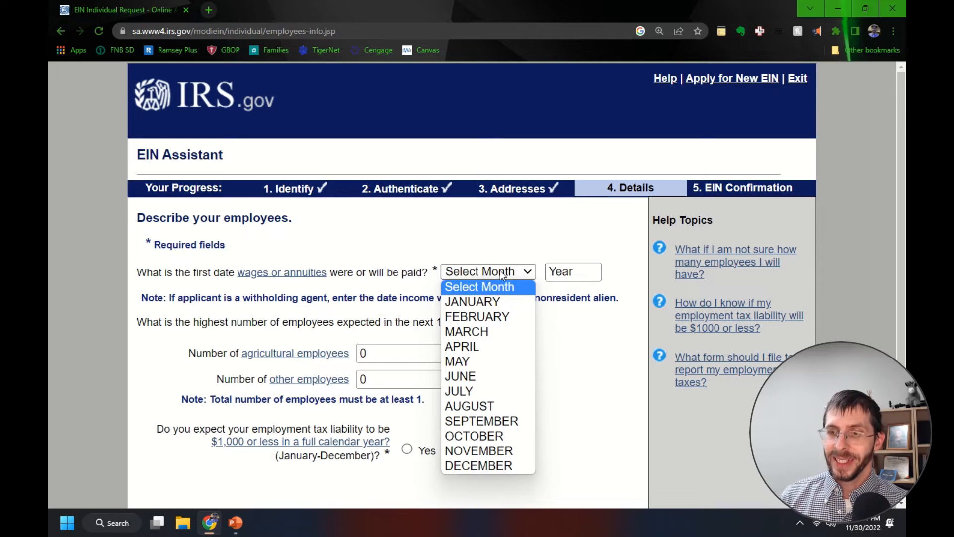
{"action": "left_click", "coordinate": [472, 302]}
{"action": "left_click", "coordinate": [572, 272]}
{"action": "left_click", "coordinate": [576, 301]}
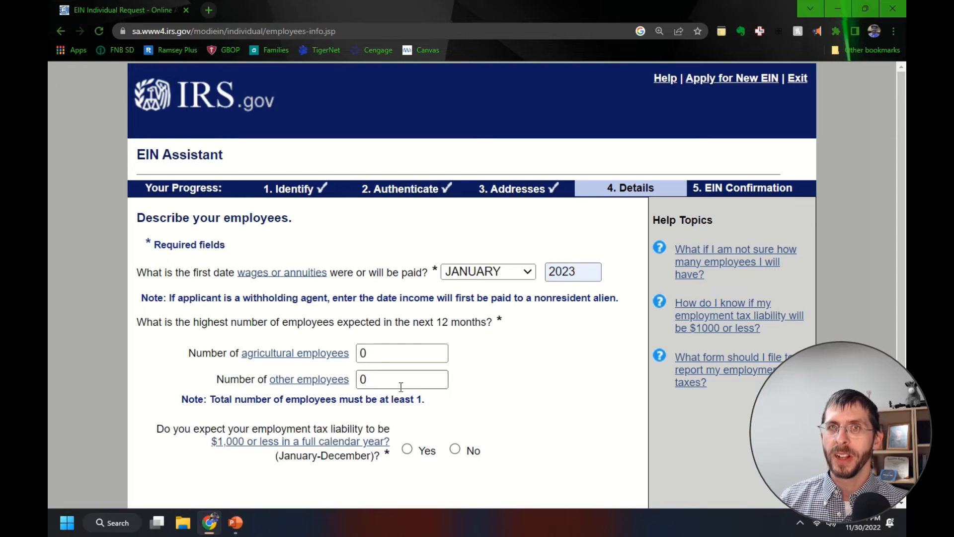
{"action": "scroll", "coordinate": [497, 393], "scroll_direction": "down", "scroll_amount": 1}
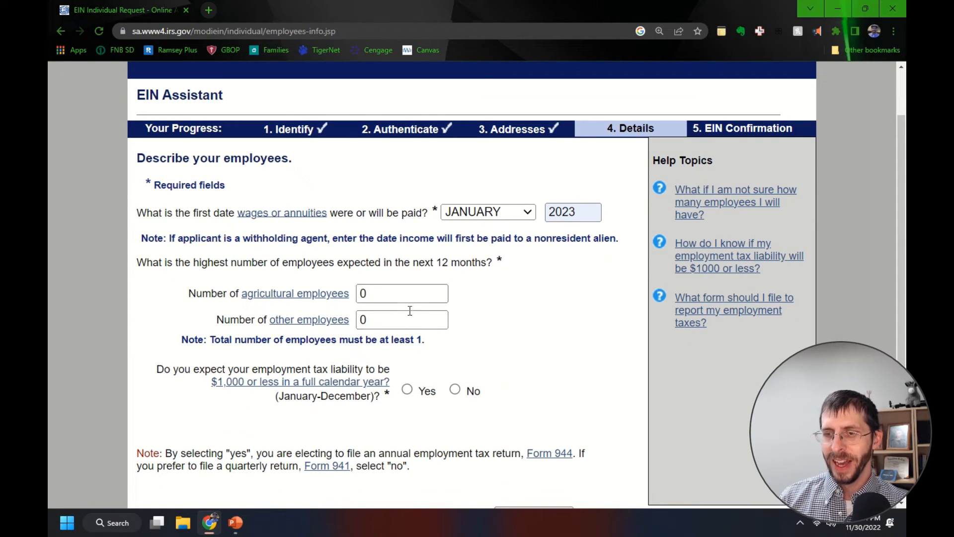
{"action": "left_click", "coordinate": [381, 323]}
{"action": "key", "text": "BackSpace"}
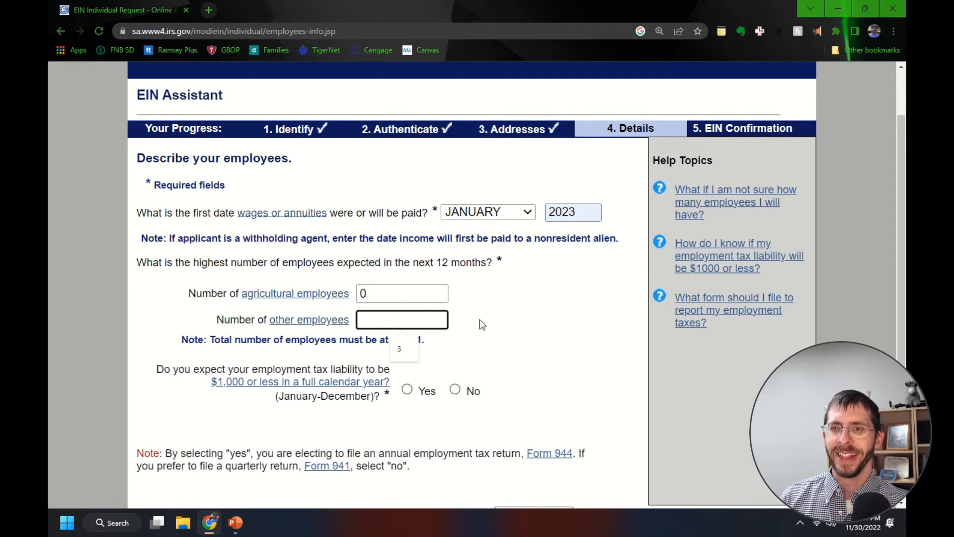
{"action": "type", "text": "2"}
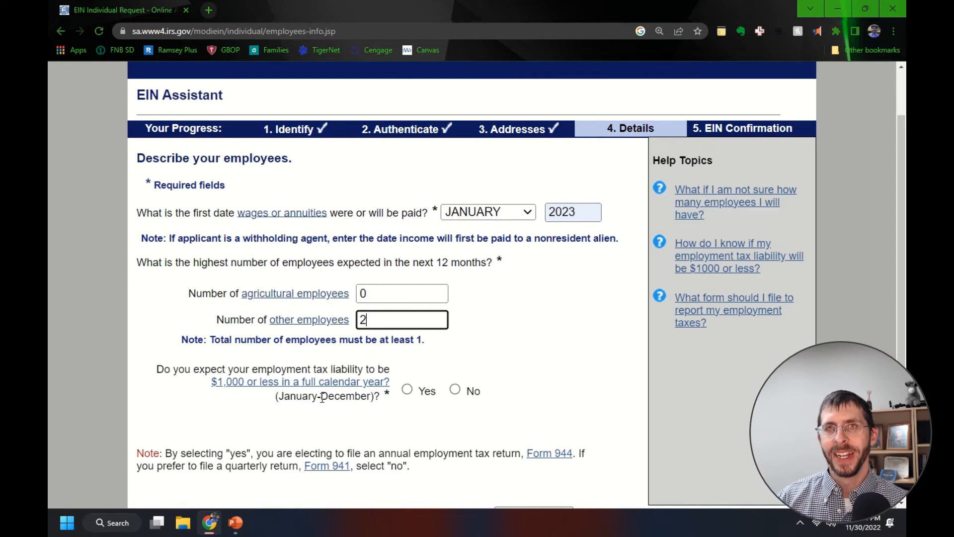
Consult the help on "$1,000 or less in a full calendar year", answer No to that employment tax liability question, and continue.
{"action": "left_click", "coordinate": [352, 385]}
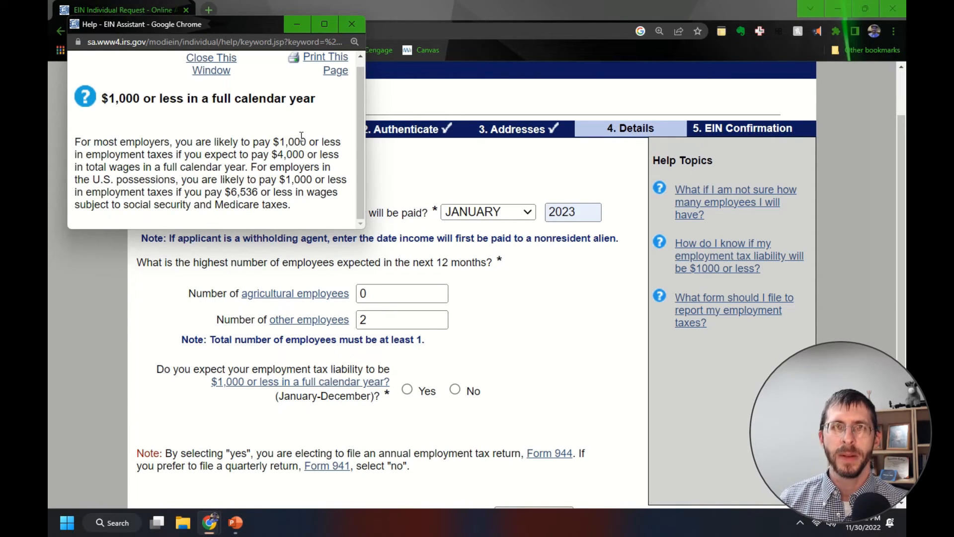
{"action": "left_click", "coordinate": [356, 26]}
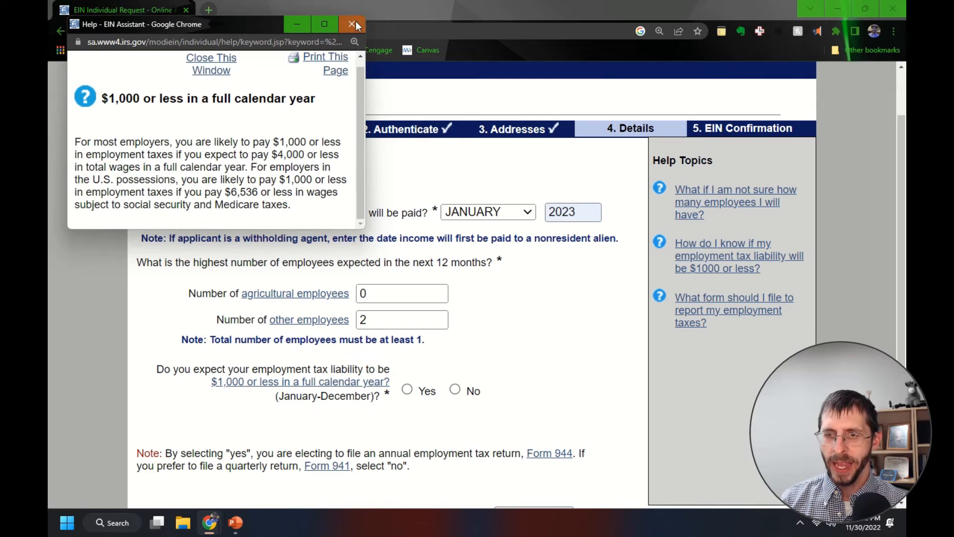
{"action": "left_click", "coordinate": [455, 389]}
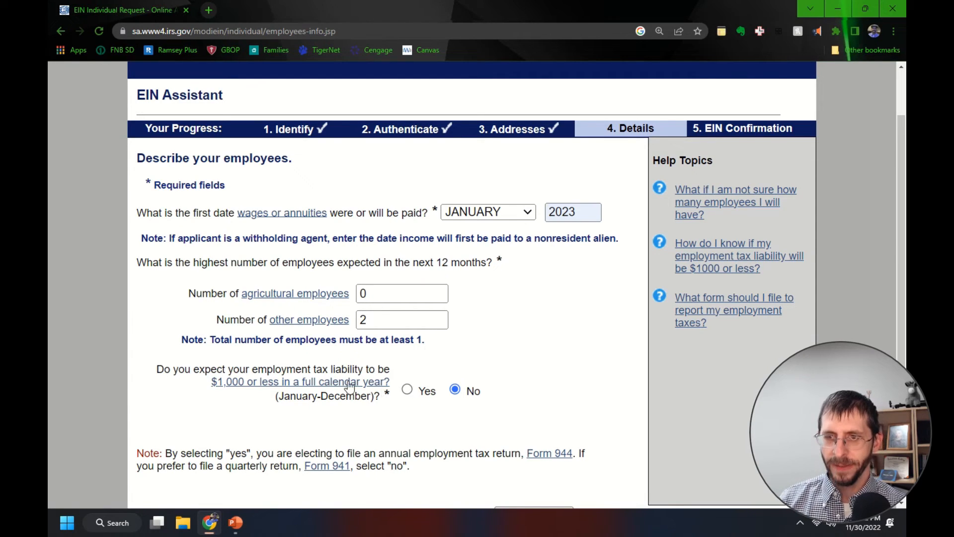
{"action": "left_click", "coordinate": [338, 382]}
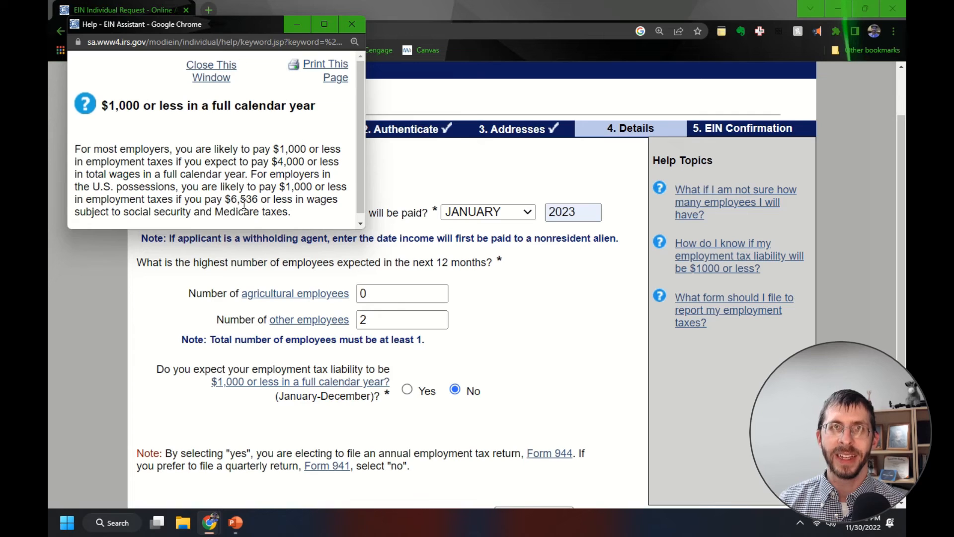
{"action": "left_click", "coordinate": [351, 24]}
{"action": "left_click", "coordinate": [407, 390]}
{"action": "scroll", "coordinate": [495, 358], "scroll_direction": "down", "scroll_amount": 2}
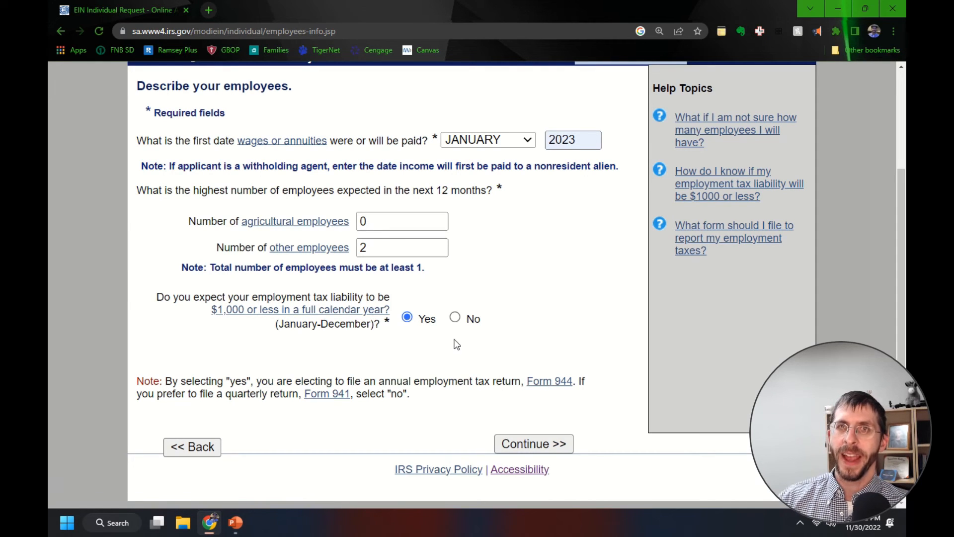
{"action": "left_click", "coordinate": [455, 317]}
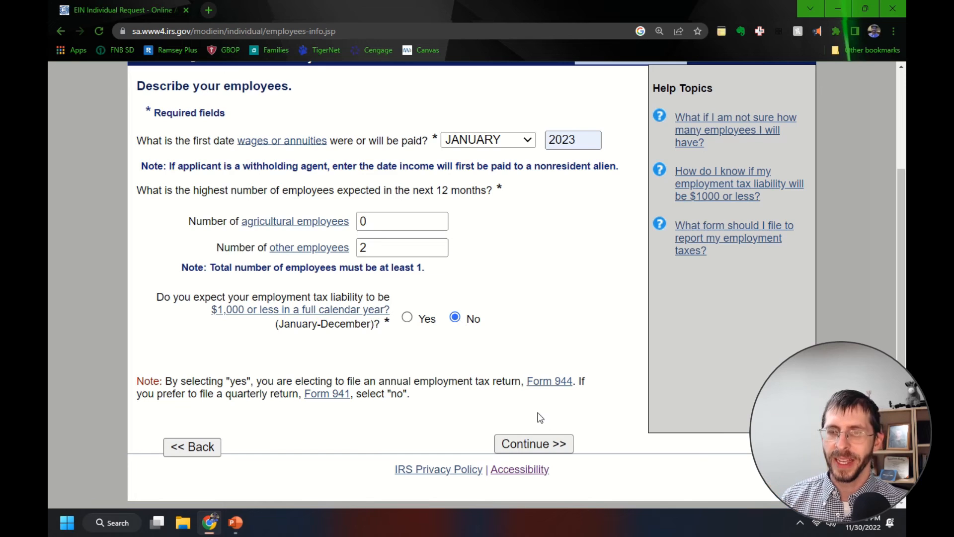
{"action": "left_click", "coordinate": [543, 447]}
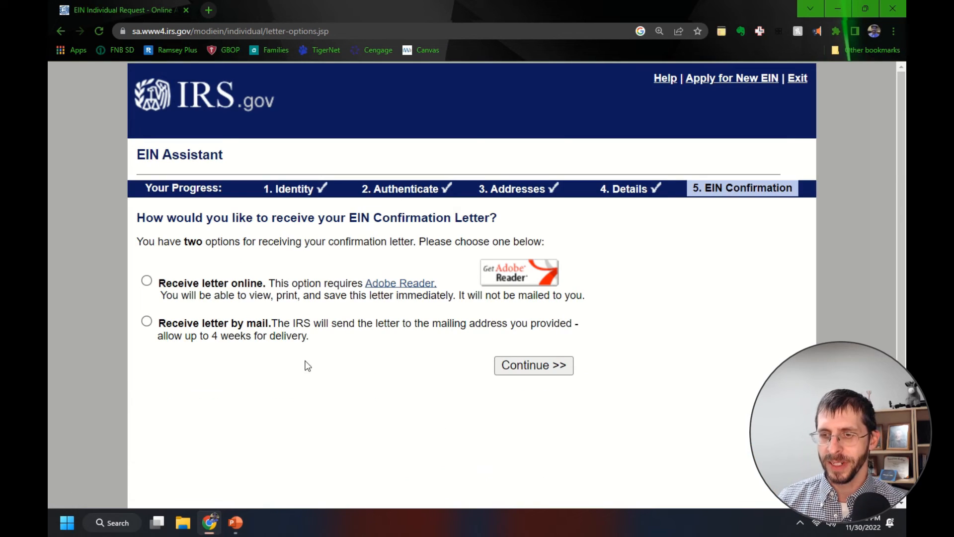
Choose to receive the EIN Confirmation Letter online.
{"action": "left_click", "coordinate": [146, 281]}
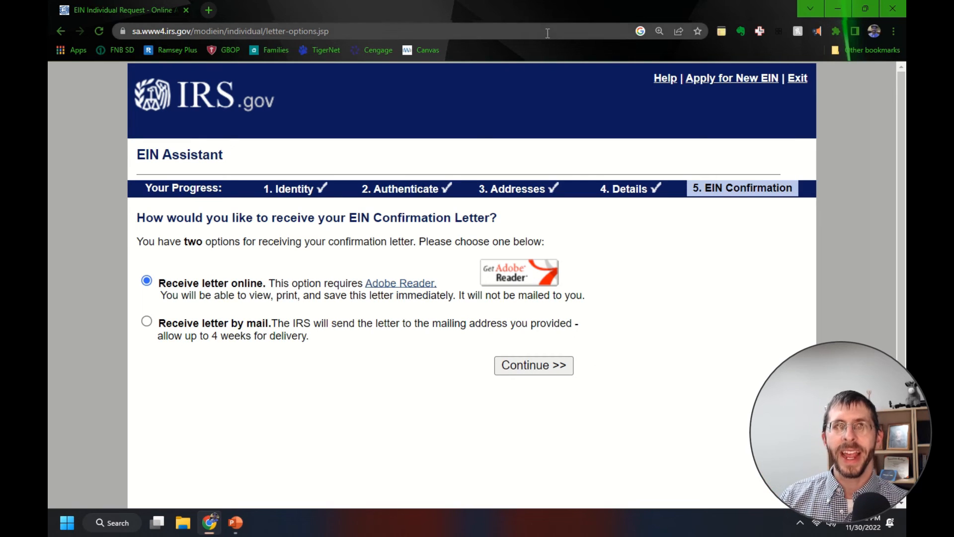
{"action": "mouse_move", "coordinate": [472, 4]}
{"action": "left_click", "coordinate": [431, 26]}
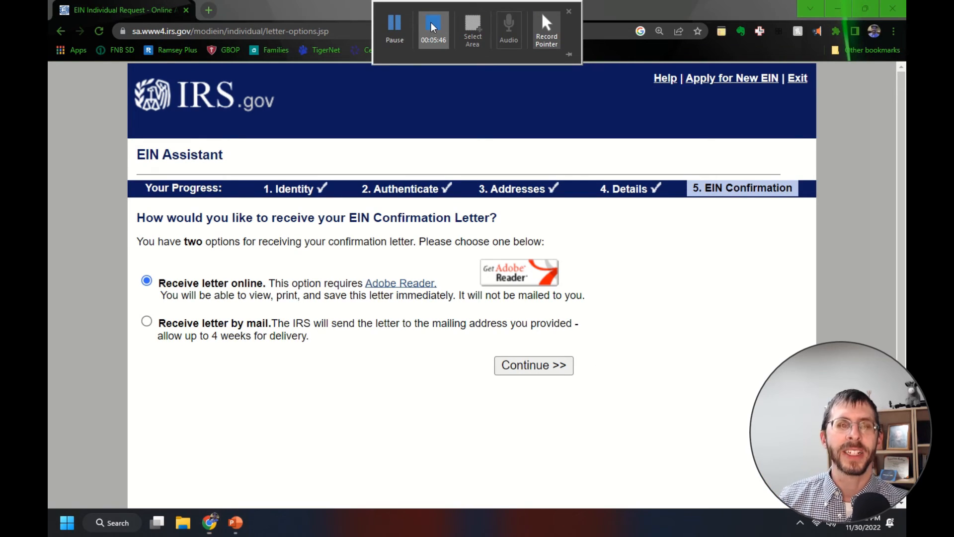